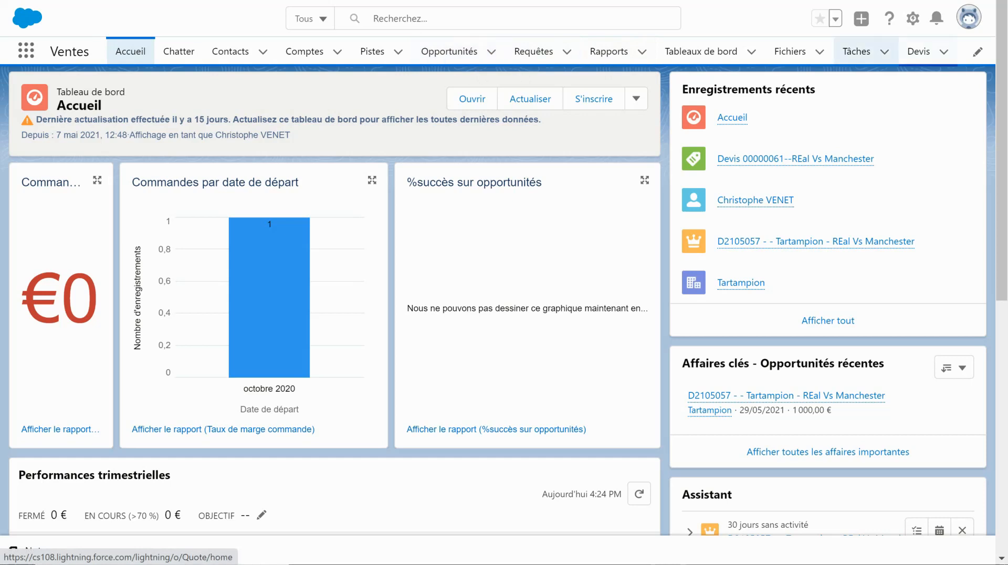
- Open the REal Vs Manchester quote from the recently viewed quotes and show its detail fields
{"action": "left_click", "coordinate": [919, 51]}
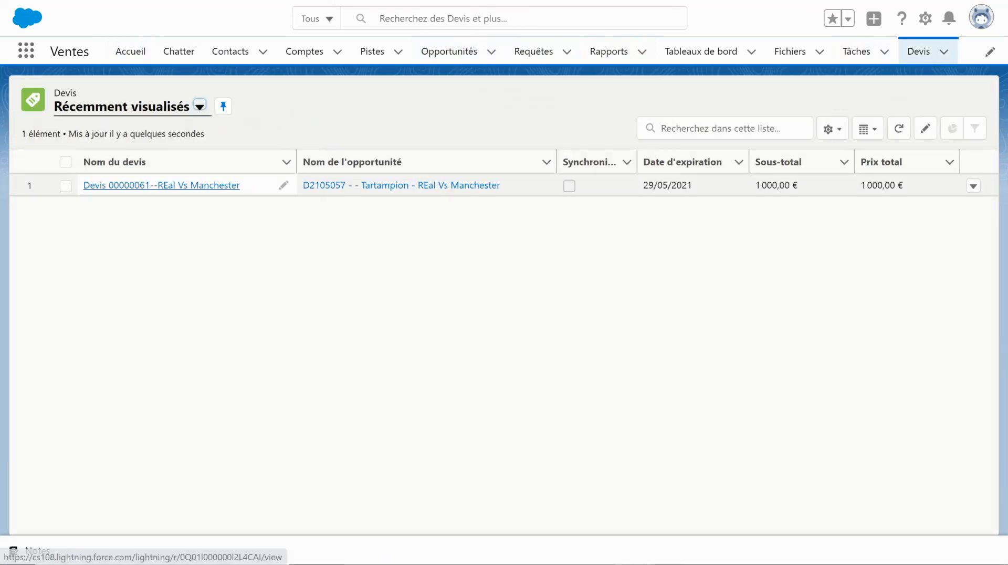
{"action": "left_click", "coordinate": [157, 185]}
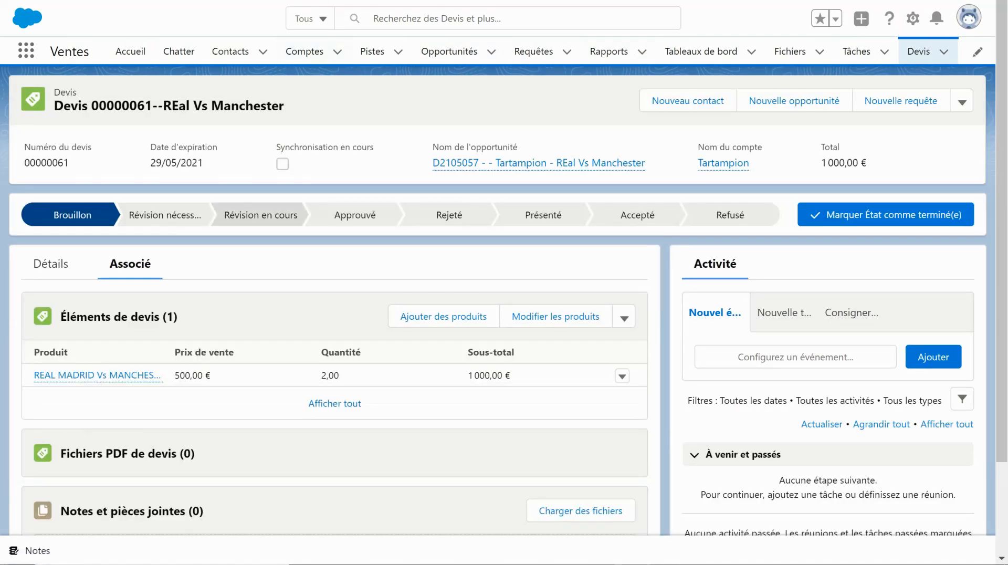
{"action": "left_click", "coordinate": [51, 264]}
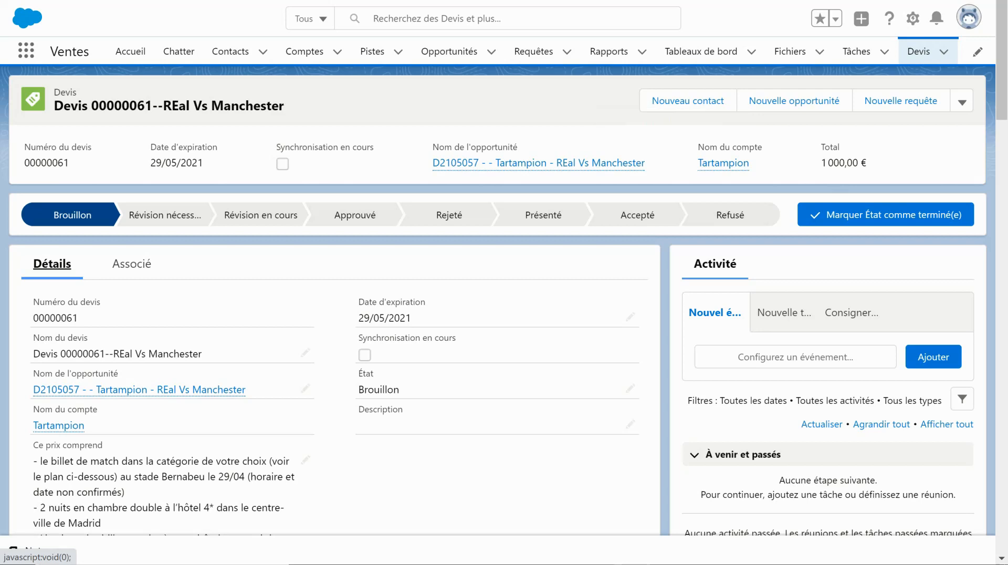
- Go to Configuration and open the AppExchange marketplace by searching for "appex"
{"action": "left_click", "coordinate": [913, 18]}
{"action": "left_click", "coordinate": [866, 59]}
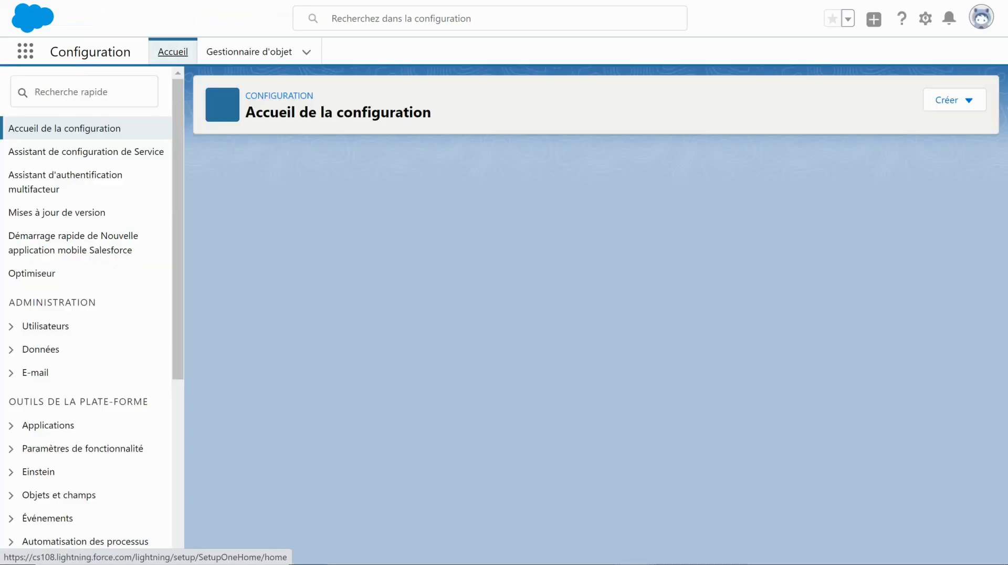
{"action": "type", "text": "appe"}
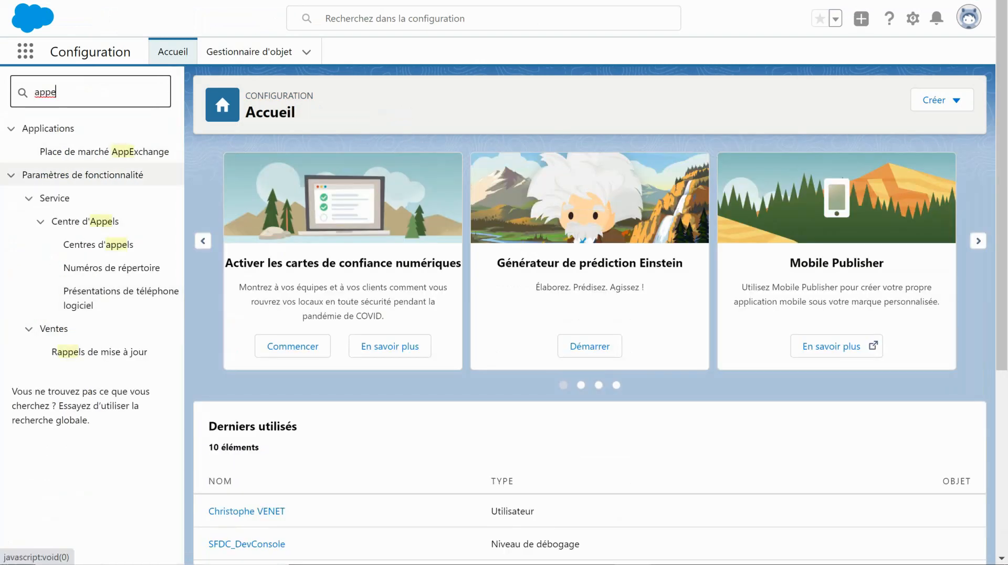
{"action": "left_click", "coordinate": [104, 151]}
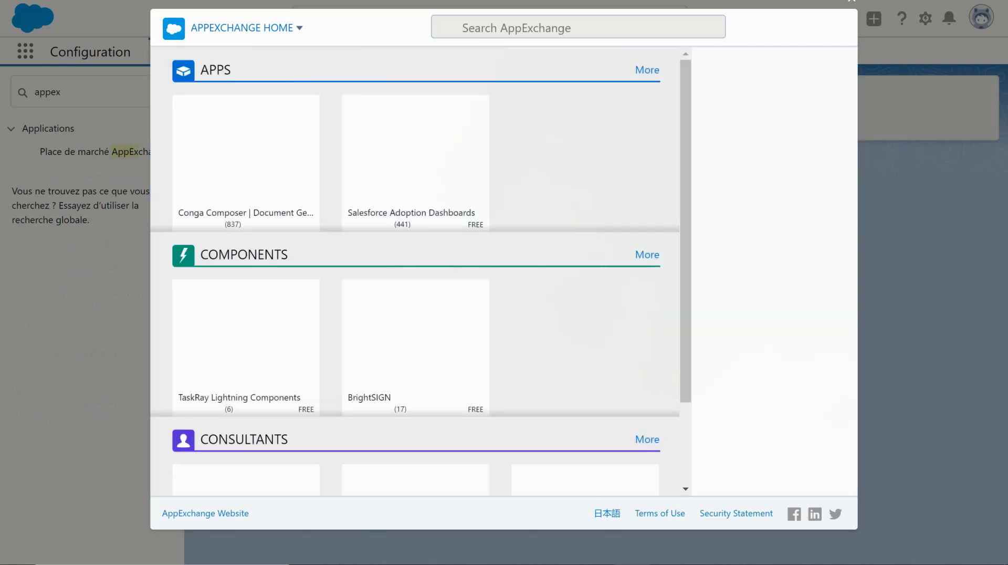
- Search AppExchange for "RecordClone" and open the details of the Record Clone component
{"action": "left_click", "coordinate": [577, 27]}
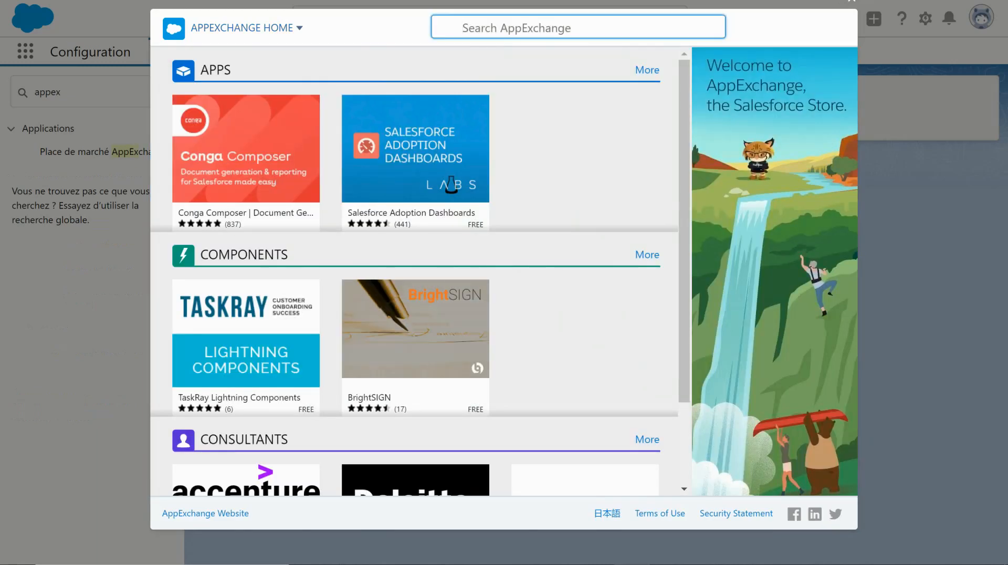
{"action": "type", "text": "RecordClone"}
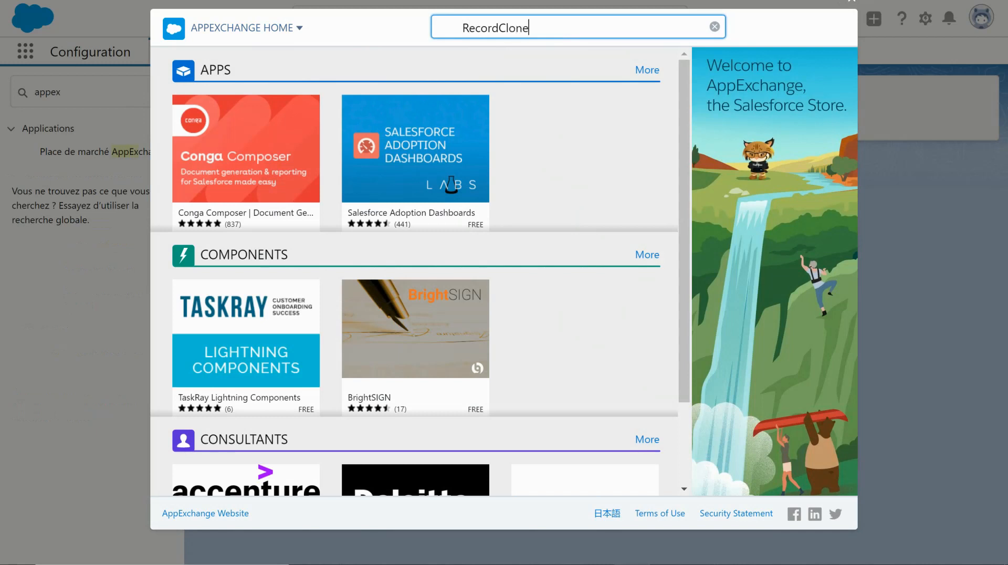
{"action": "key", "text": "Return"}
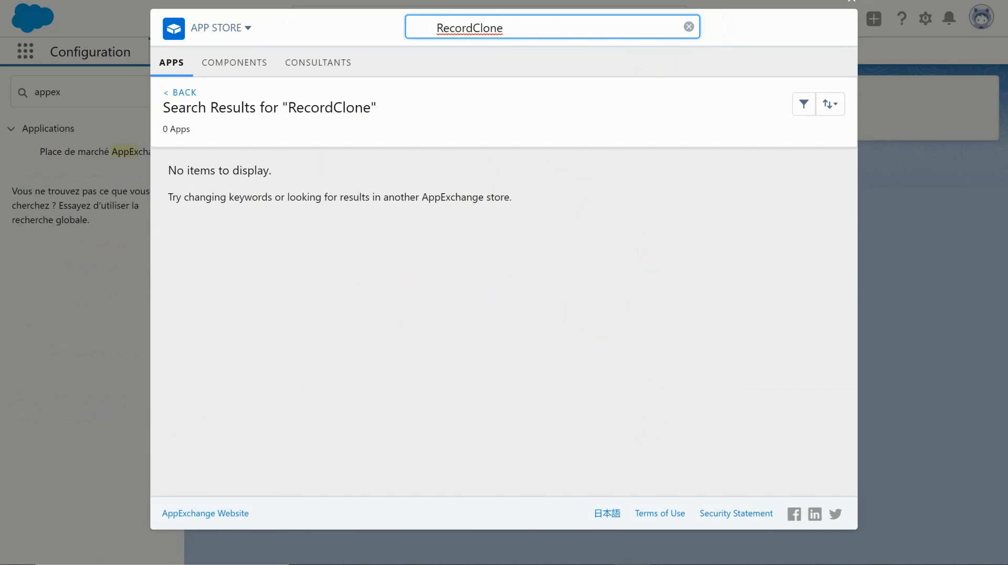
{"action": "key", "text": "Return"}
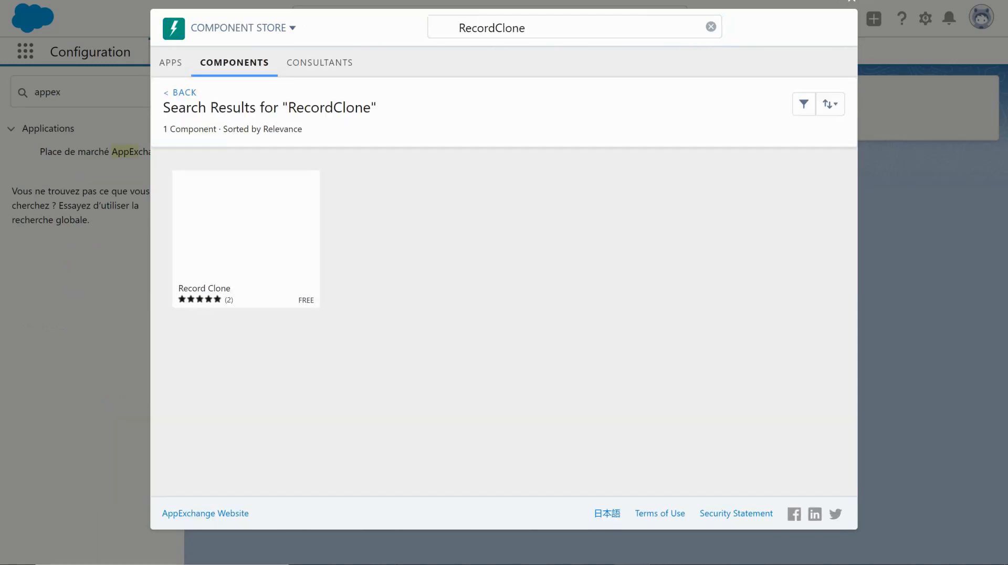
{"action": "mouse_move", "coordinate": [246, 240]}
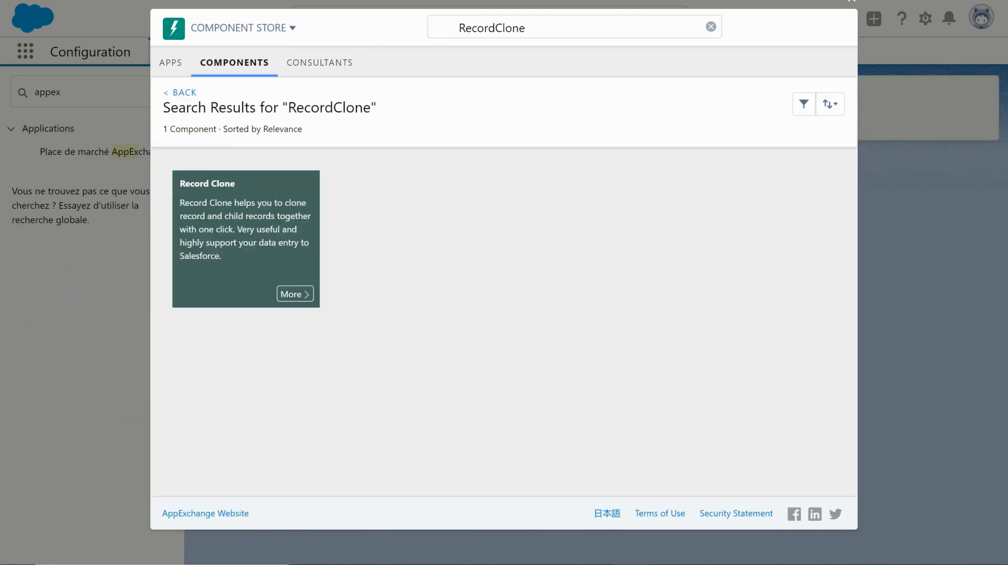
{"action": "left_click", "coordinate": [295, 294]}
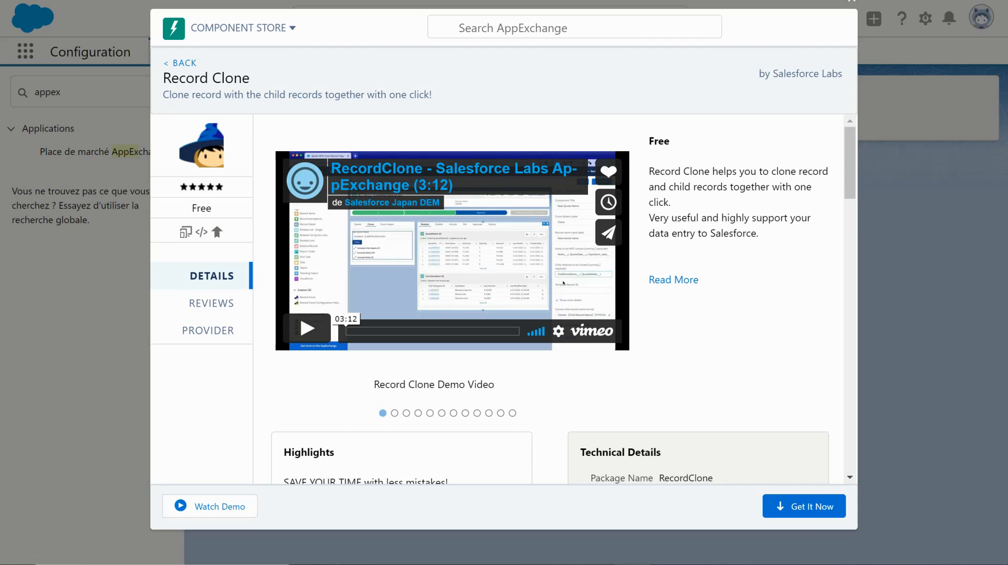
- Review the Record Clone listing, request the component and continue to the AppExchange login
{"action": "scroll", "coordinate": [564, 299], "scroll_direction": "down", "scroll_amount": 4}
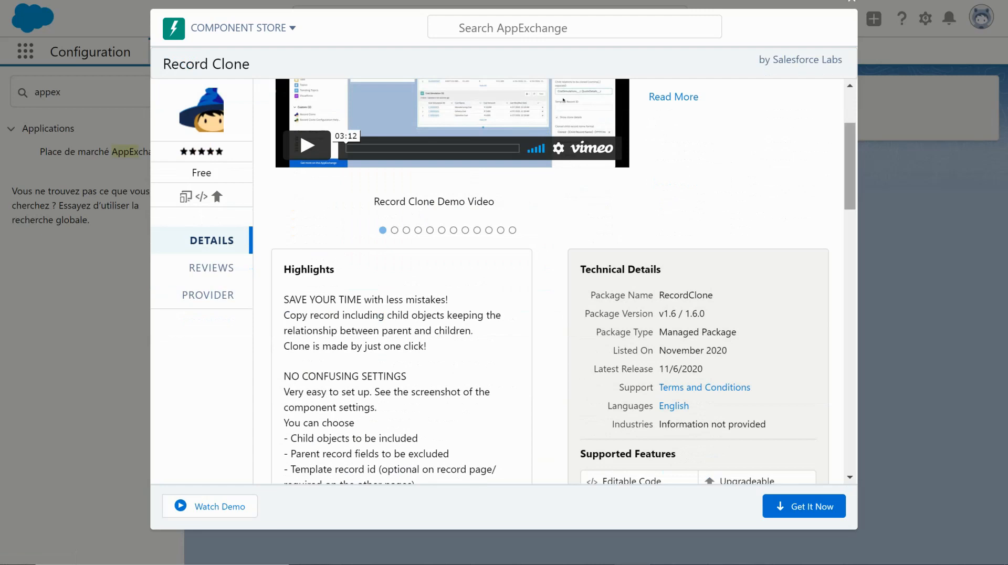
{"action": "scroll", "coordinate": [504, 284], "scroll_direction": "down", "scroll_amount": 3}
{"action": "scroll", "coordinate": [504, 284], "scroll_direction": "down", "scroll_amount": 4}
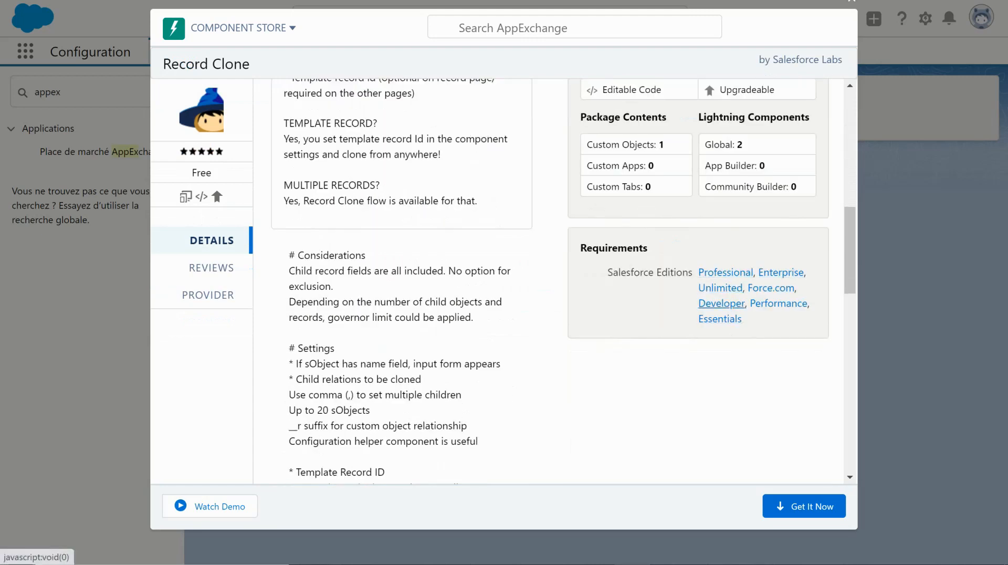
{"action": "scroll", "coordinate": [562, 284], "scroll_direction": "up", "scroll_amount": 8}
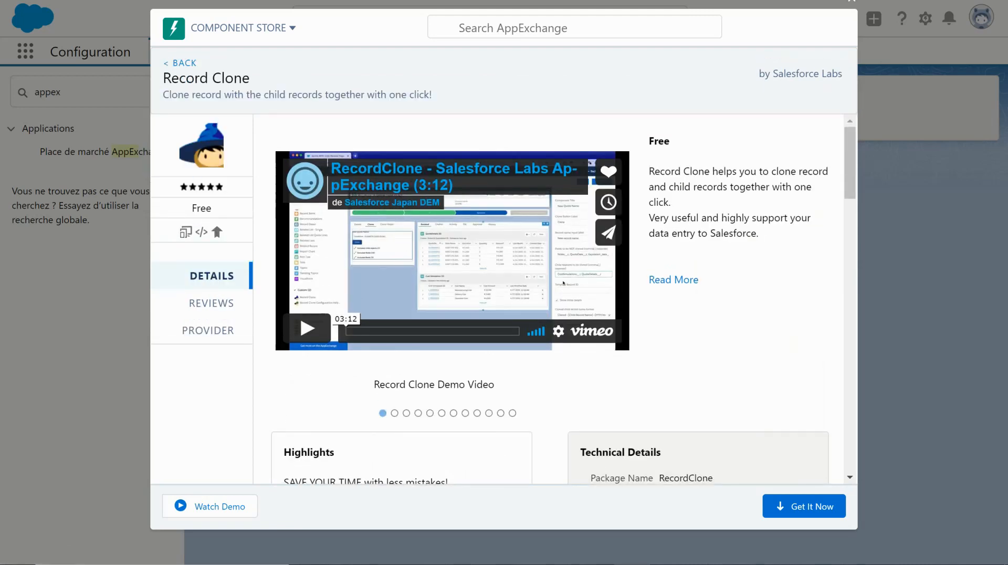
{"action": "left_click", "coordinate": [804, 506]}
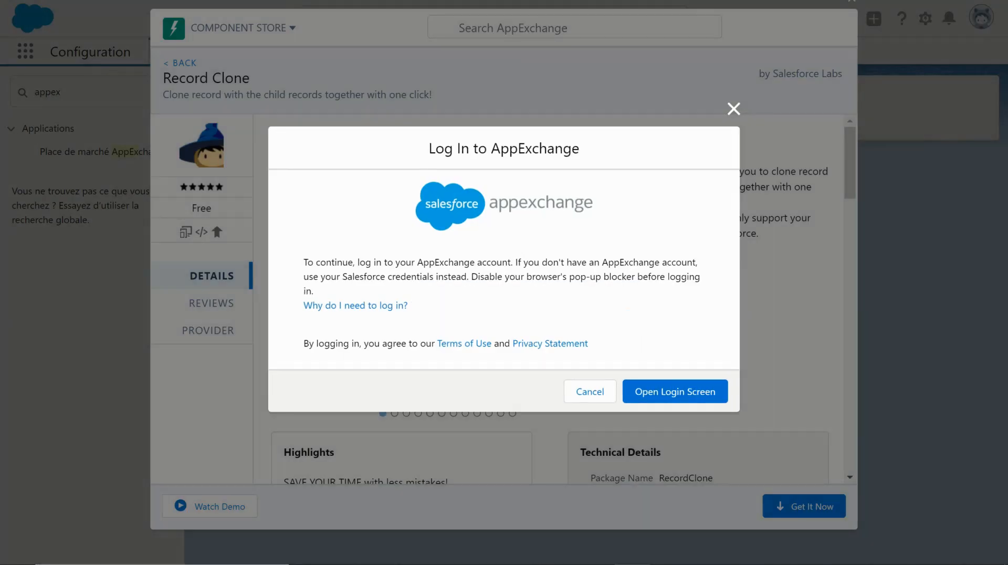
{"action": "left_click", "coordinate": [675, 392]}
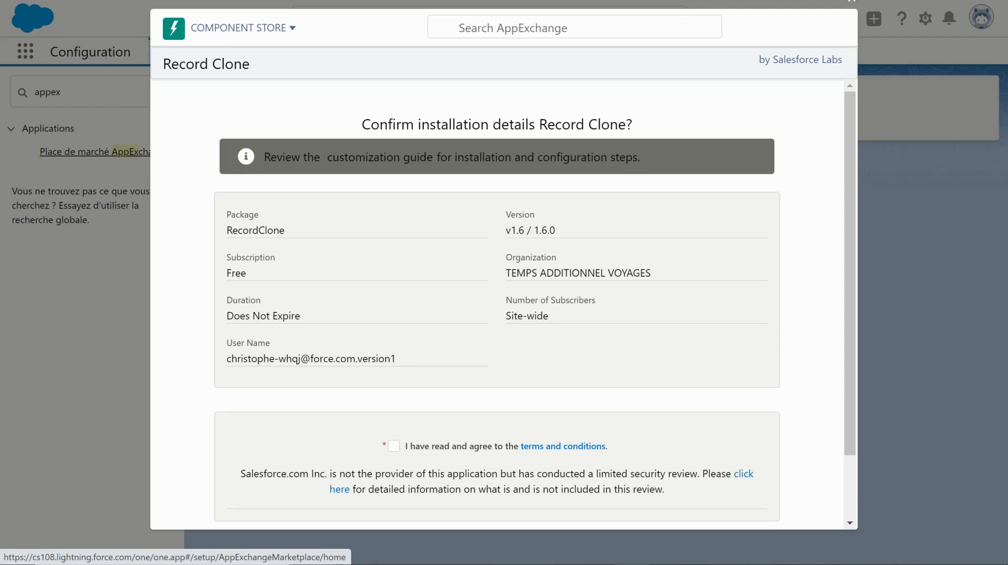
- Accept the terms and conditions, confirm the Record Clone installation and log in to the sandbox with the prefilled credentials
{"action": "scroll", "coordinate": [497, 305], "scroll_direction": "down", "scroll_amount": 1}
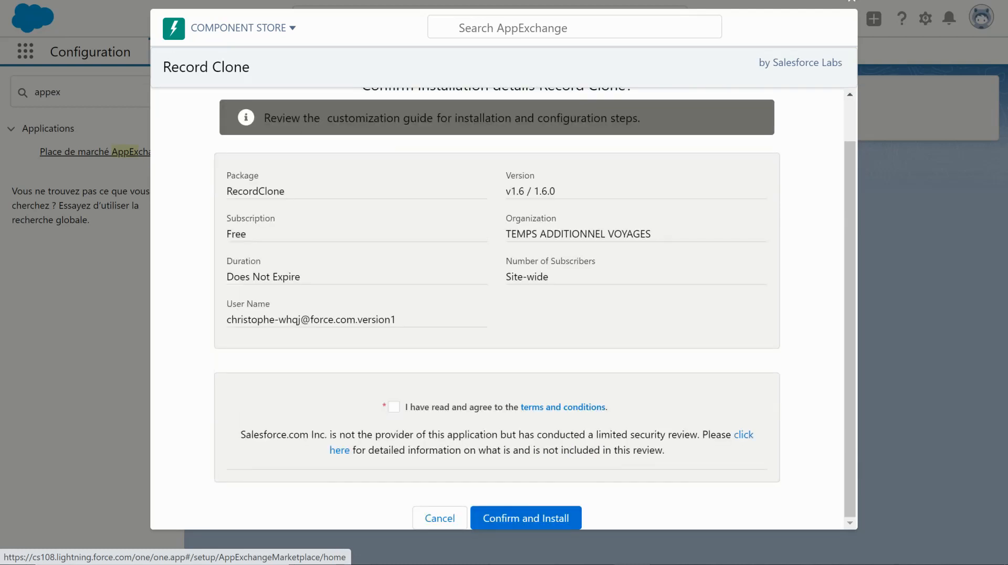
{"action": "left_click", "coordinate": [394, 407]}
{"action": "left_click", "coordinate": [526, 518]}
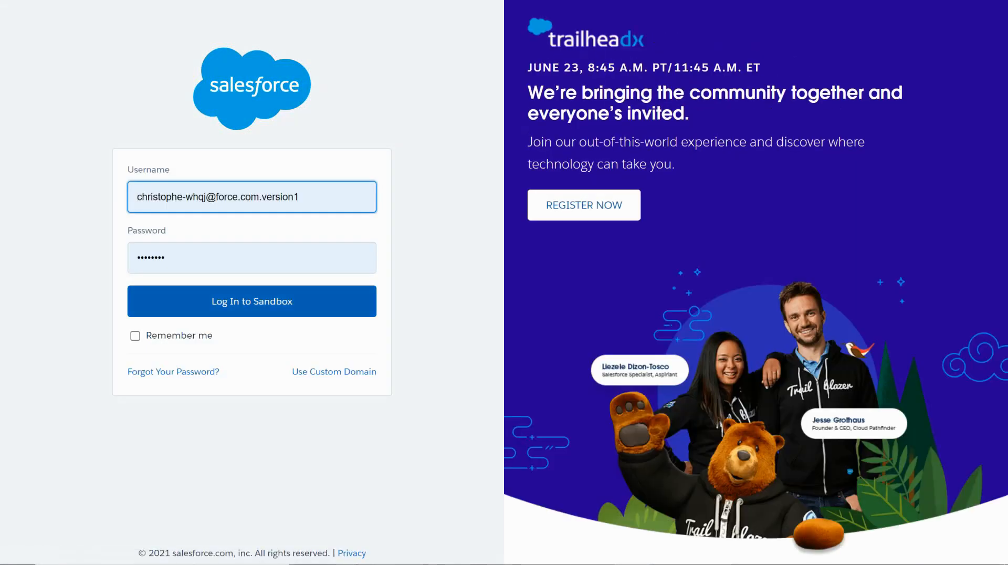
{"action": "left_click", "coordinate": [252, 301]}
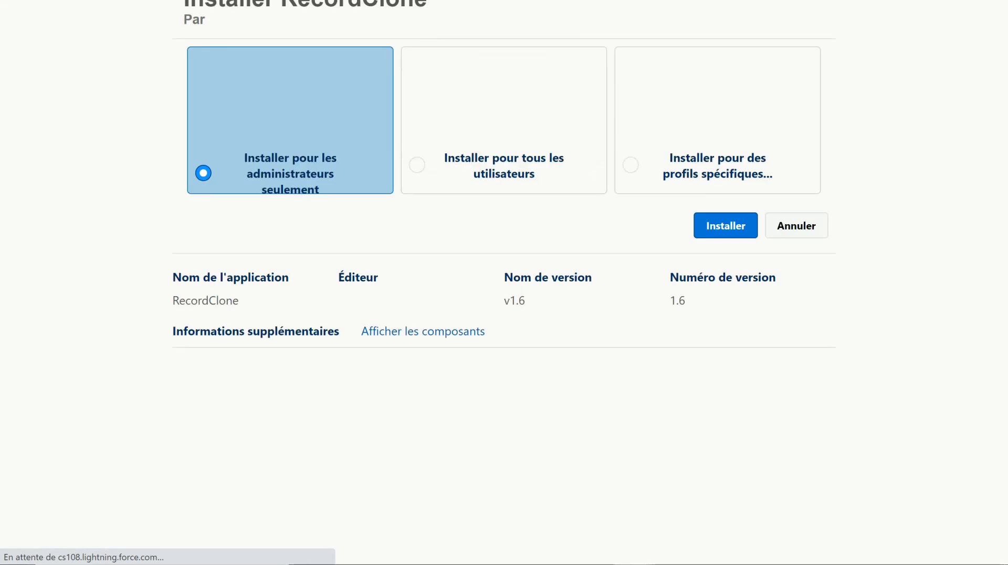
- Install the RecordClone package for all users and finish the installation
{"action": "left_click", "coordinate": [417, 167]}
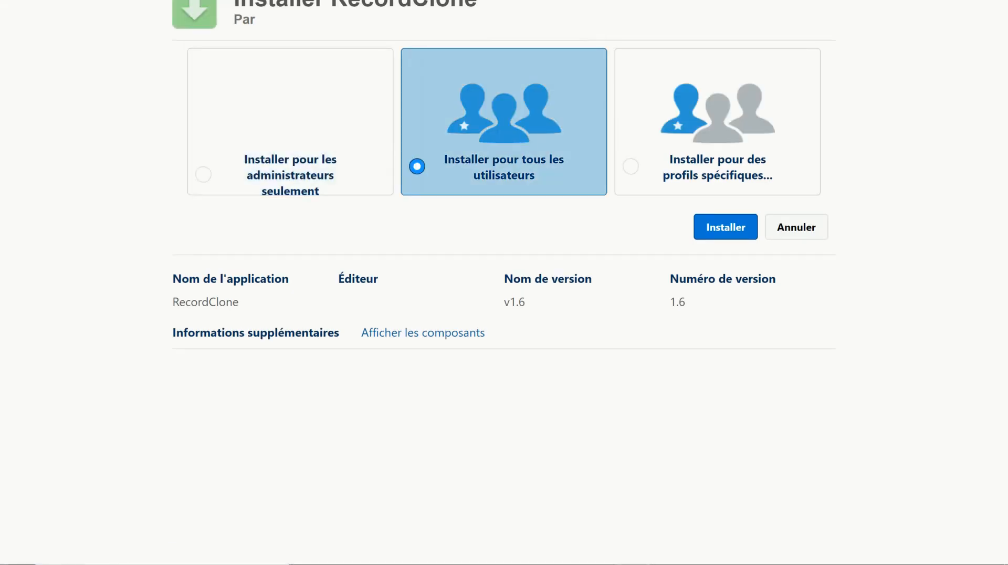
{"action": "left_click", "coordinate": [726, 227]}
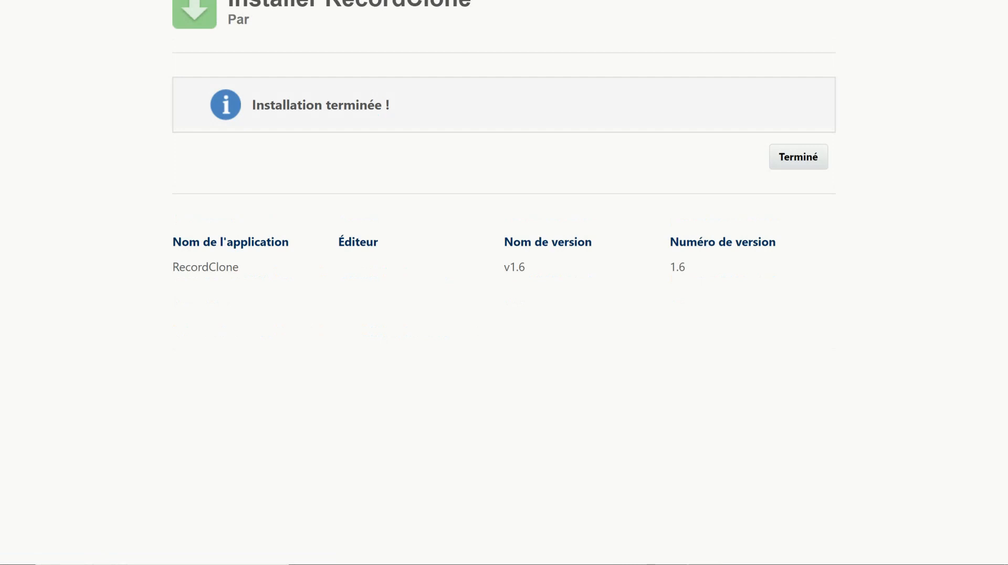
{"action": "left_click", "coordinate": [798, 157]}
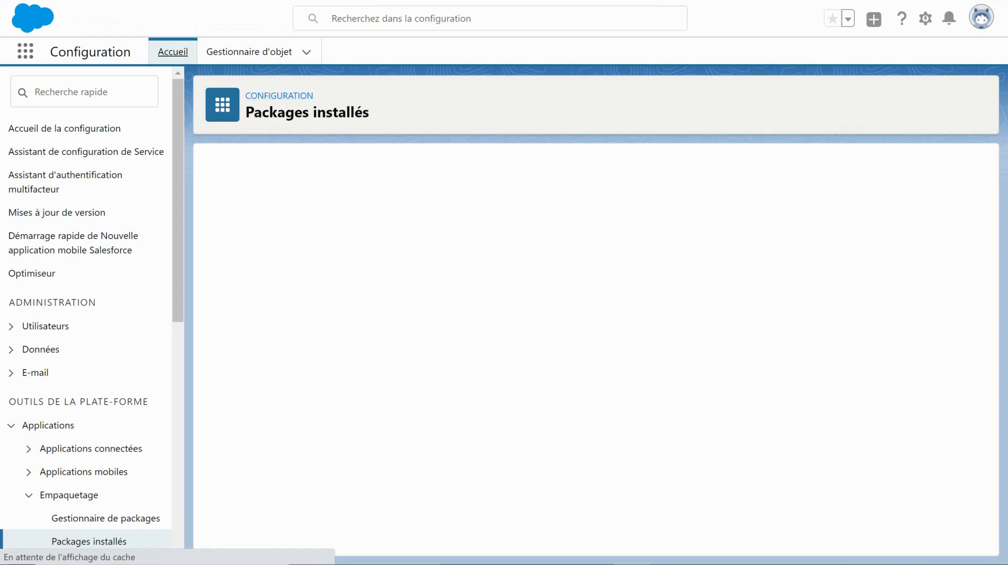
- Switch back to the Ventes app and open the REal Vs Manchester quote
{"action": "left_click", "coordinate": [25, 51]}
{"action": "left_click", "coordinate": [26, 51]}
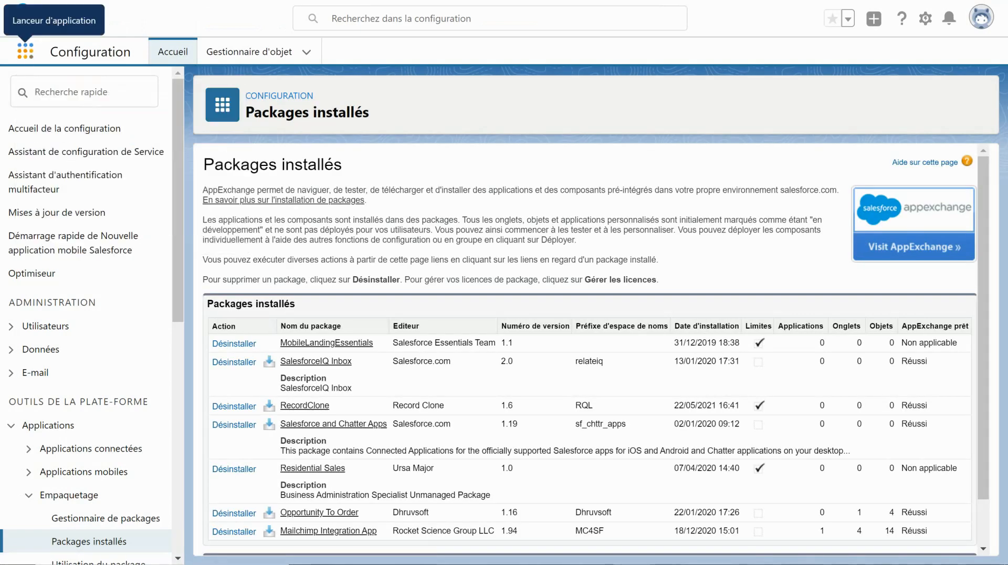
{"action": "left_click", "coordinate": [25, 51]}
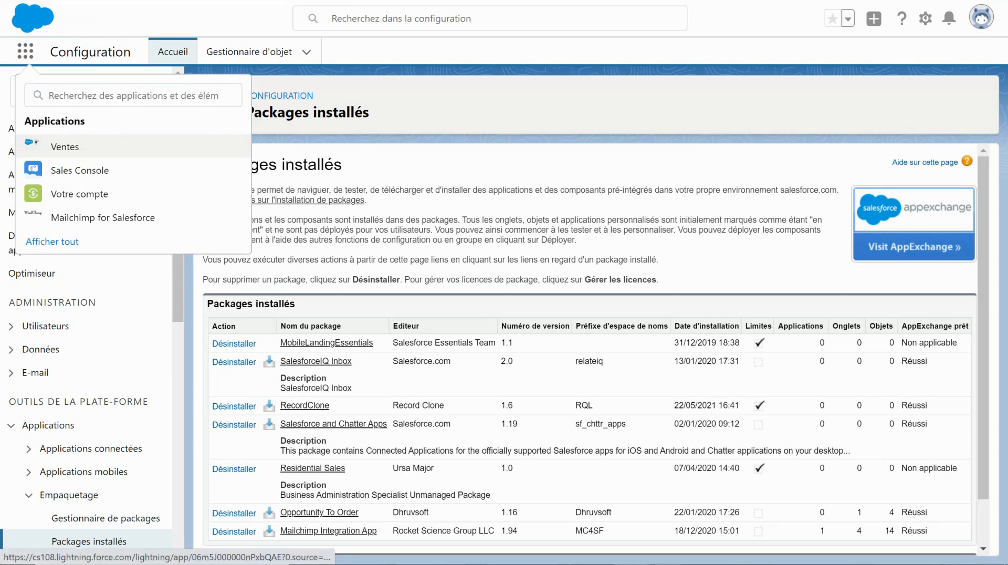
{"action": "left_click", "coordinate": [64, 147]}
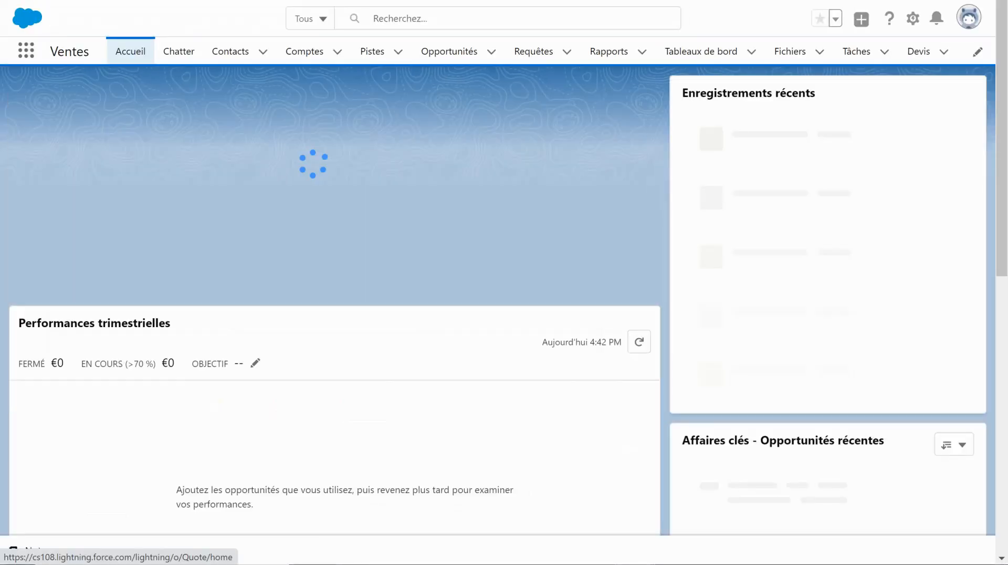
{"action": "left_click", "coordinate": [918, 51]}
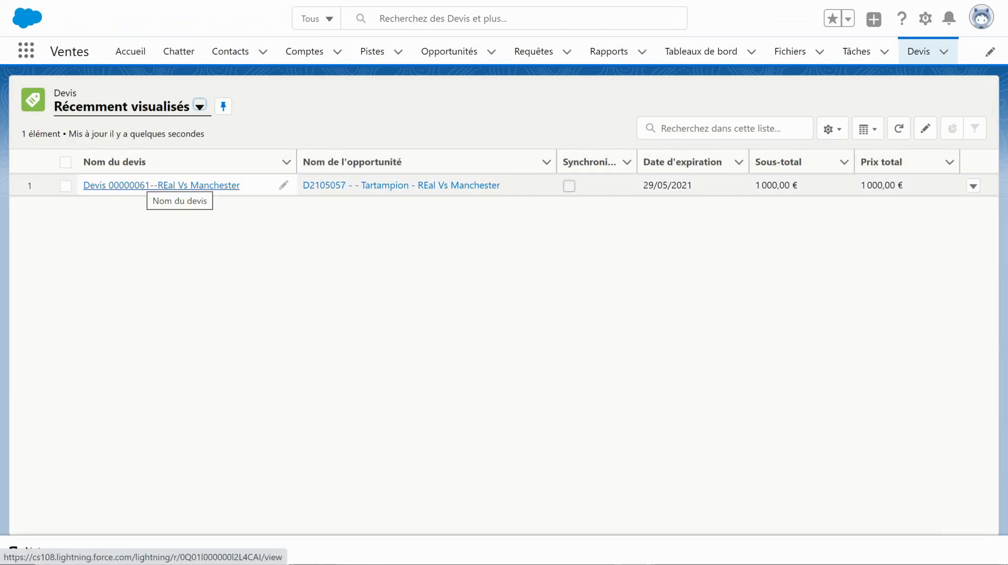
{"action": "left_click", "coordinate": [158, 185]}
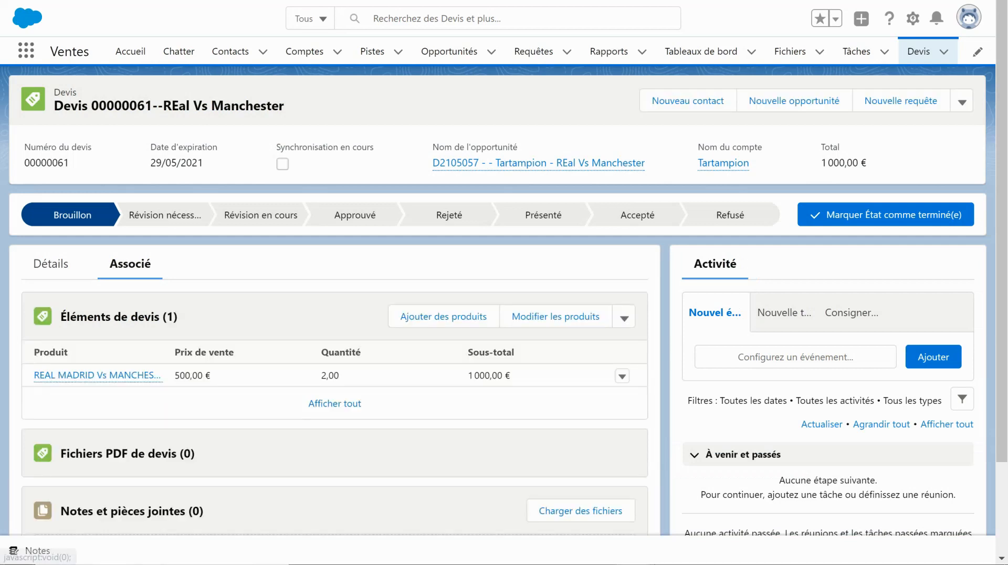
- Open the quote's record page in the page editor
{"action": "left_click", "coordinate": [913, 19]}
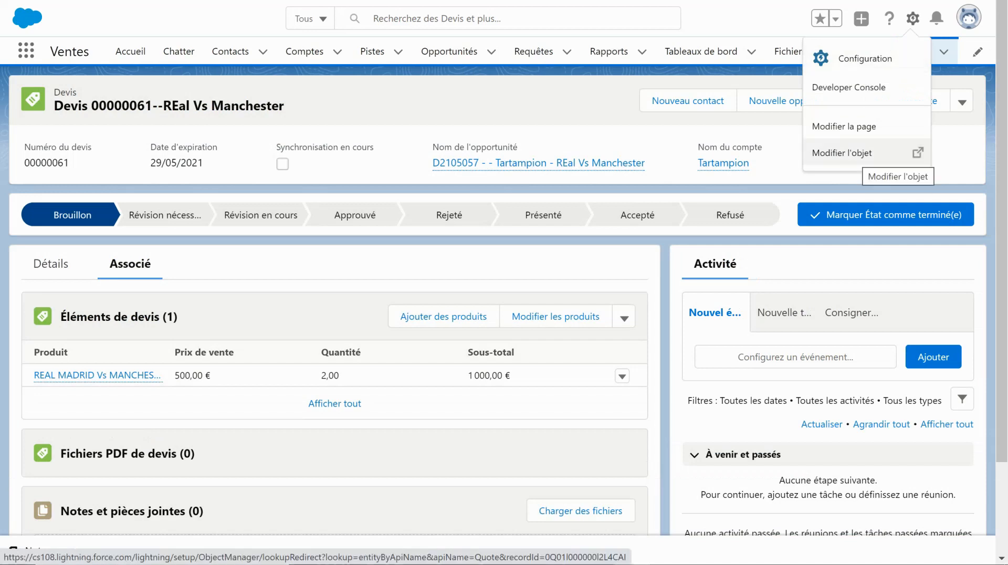
{"action": "left_click", "coordinate": [856, 126]}
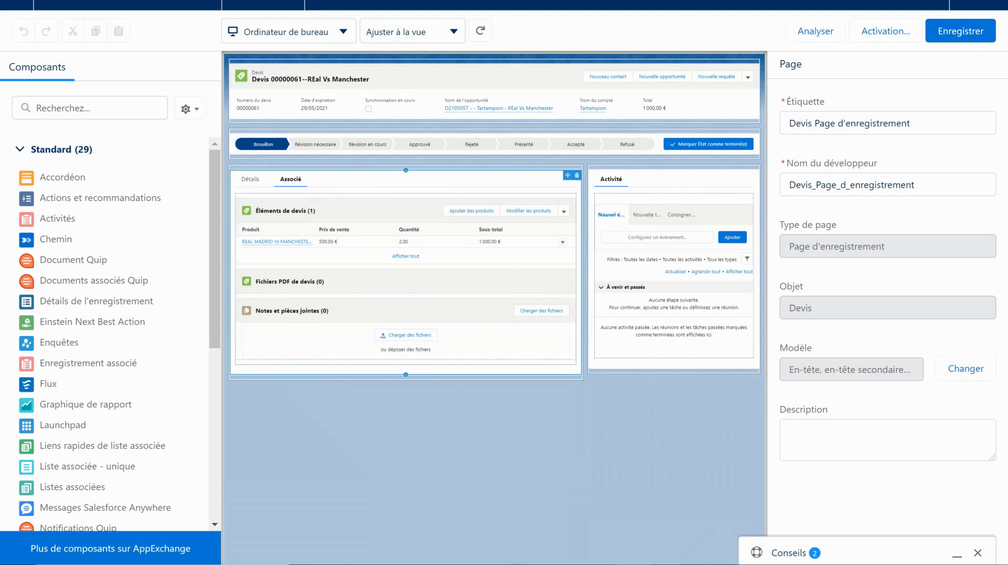
- Add a third tab with the custom label Cloner beside the Détails and Associé tabs
{"action": "left_click", "coordinate": [291, 179]}
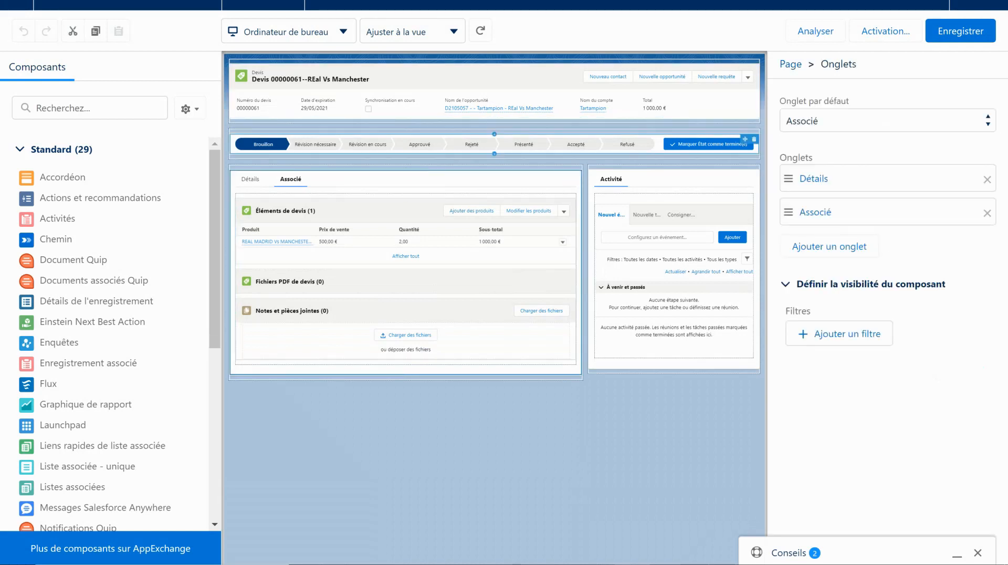
{"action": "left_click", "coordinate": [829, 245]}
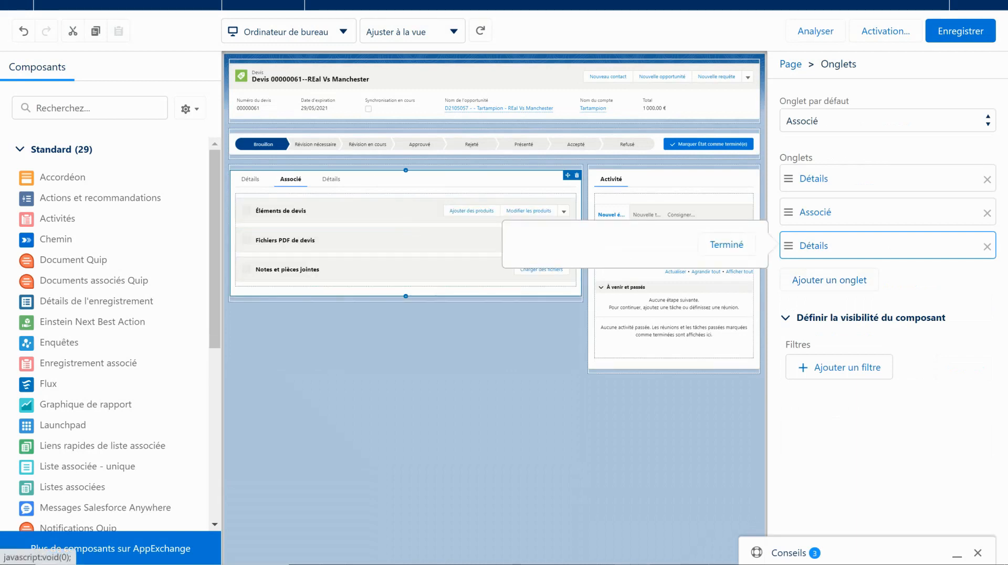
{"action": "left_click", "coordinate": [634, 265]}
{"action": "scroll", "coordinate": [634, 218], "scroll_direction": "up", "scroll_amount": 1}
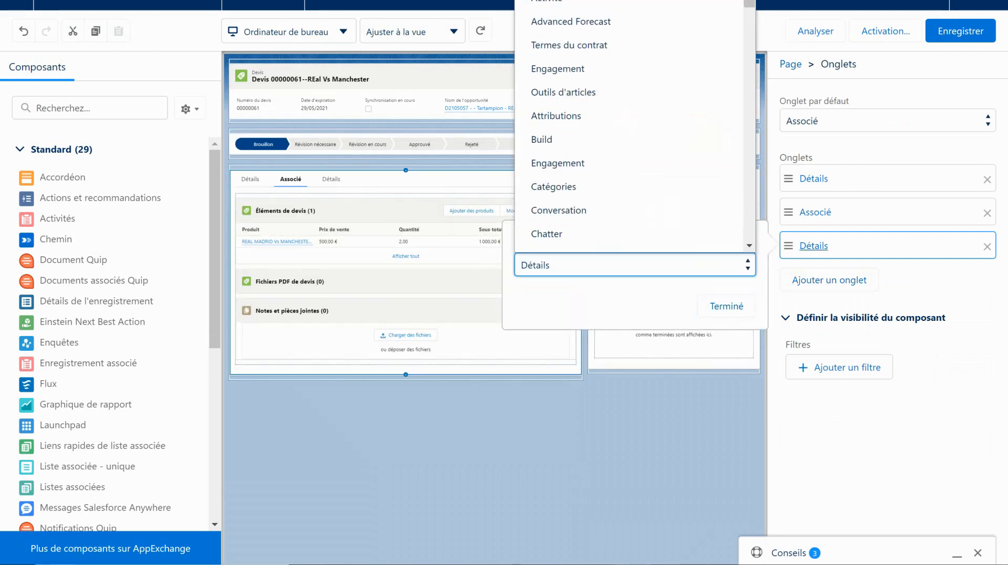
{"action": "left_click", "coordinate": [557, 1]}
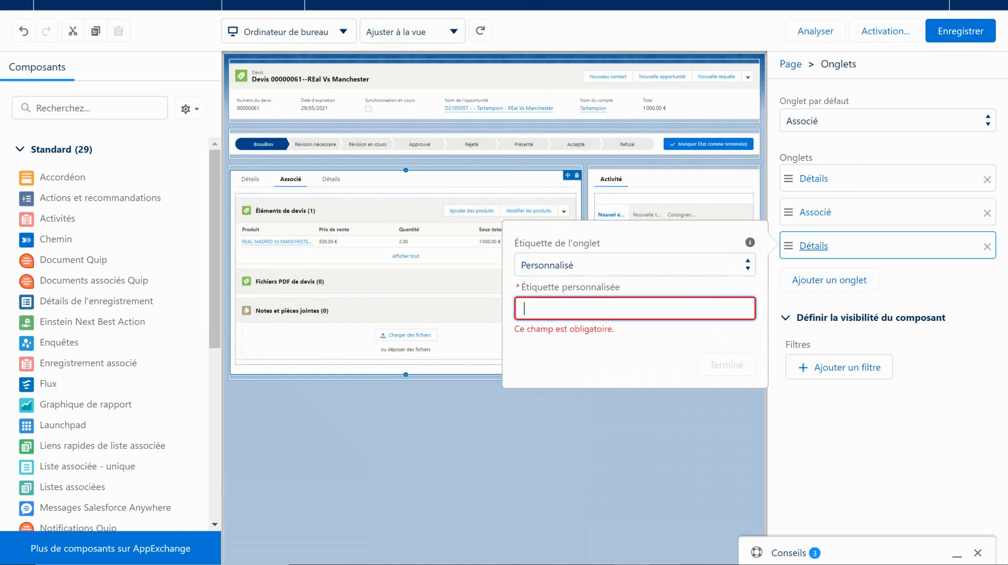
{"action": "type", "text": "Cloner"}
{"action": "key", "text": "Tab"}
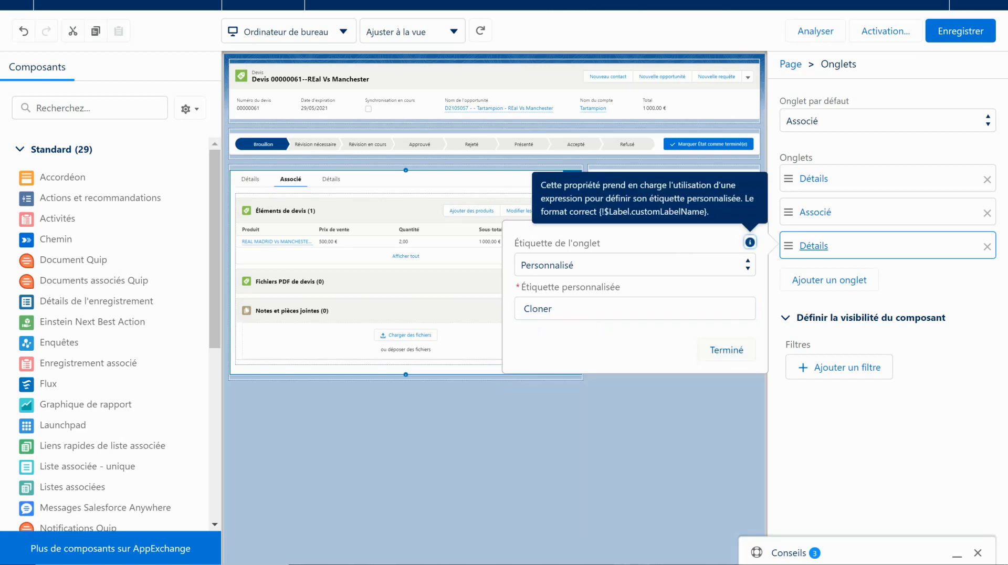
{"action": "key", "text": "Tab"}
{"action": "key", "text": "Return"}
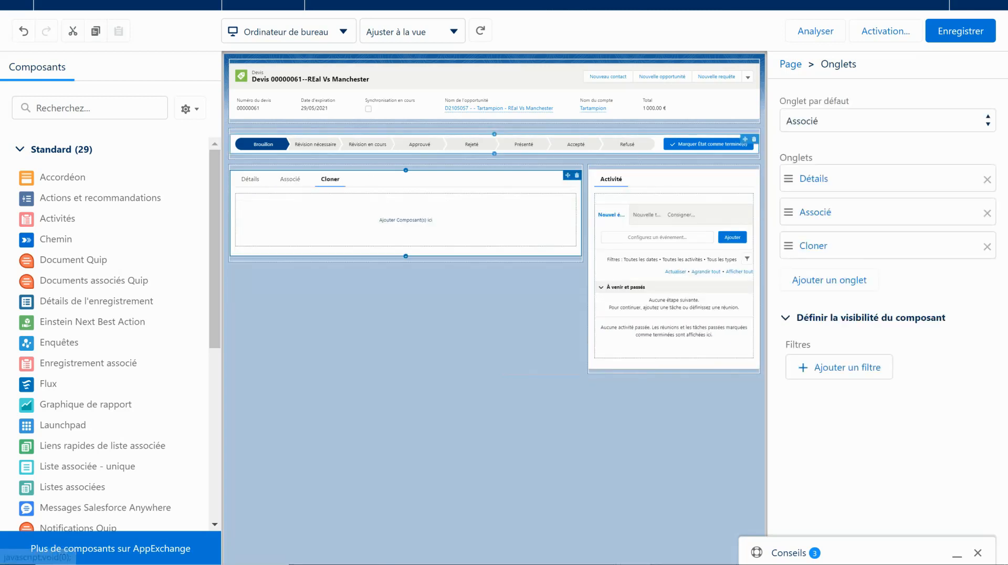
- Open the Mon domaine settings through the custom components' deployment link and deploy the new domain
{"action": "left_click_drag", "start_coordinate": [215, 221], "coordinate": [215, 392]}
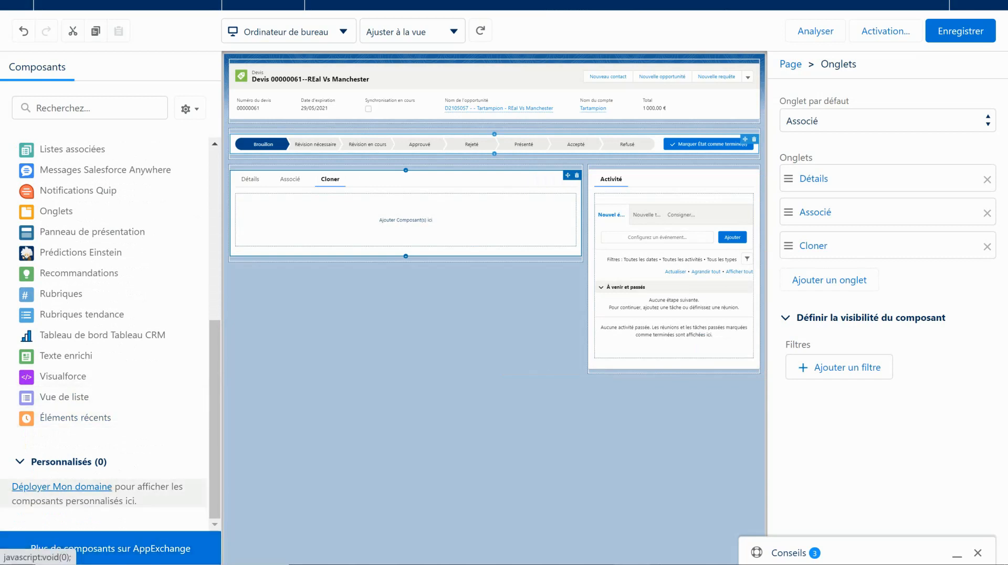
{"action": "left_click", "coordinate": [62, 486]}
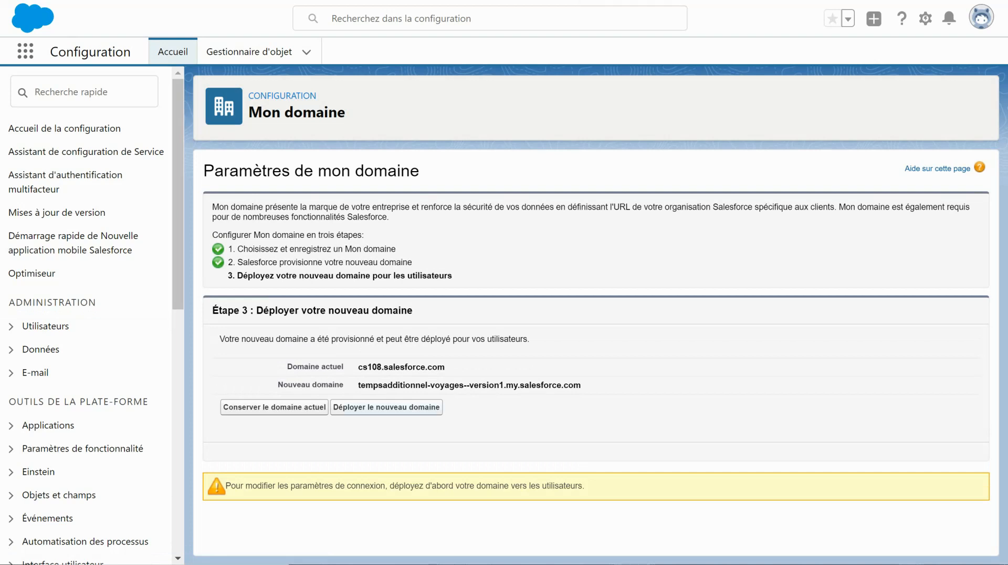
{"action": "left_click", "coordinate": [387, 408]}
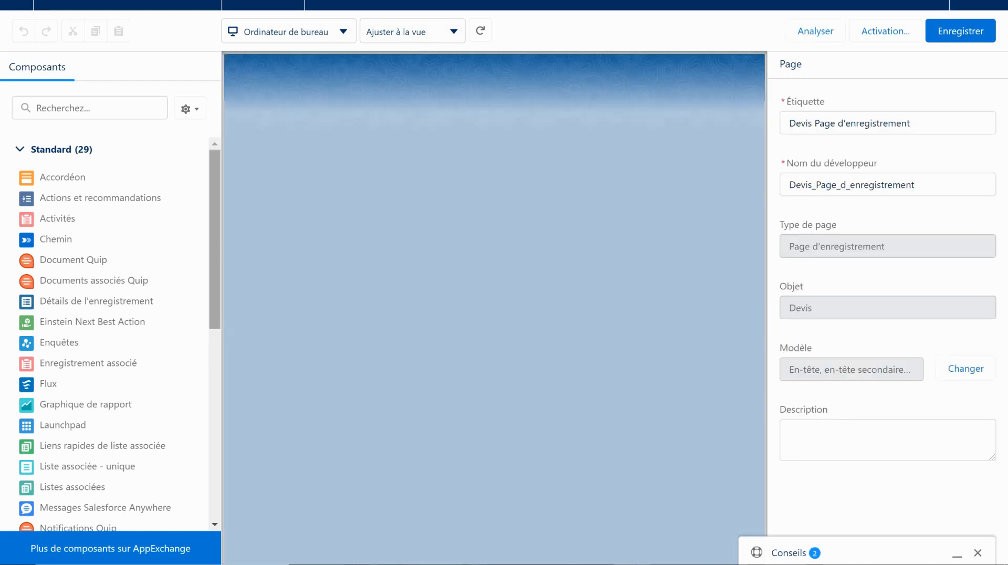
- Add a new tab after Associé in the reopened quote page and remove the surplus fourth tab
{"action": "left_click_drag", "start_coordinate": [215, 240], "coordinate": [215, 392]}
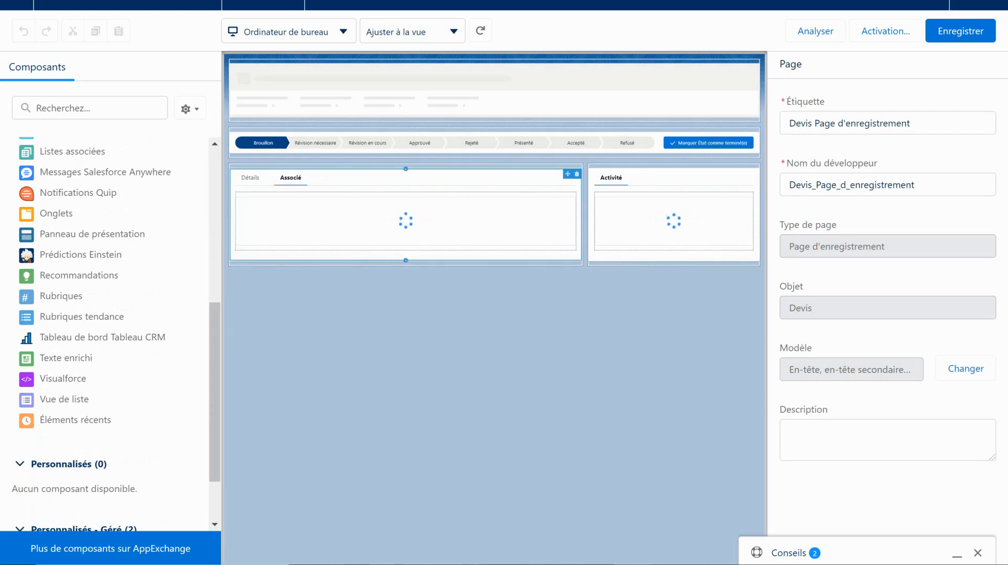
{"action": "left_click", "coordinate": [290, 178]}
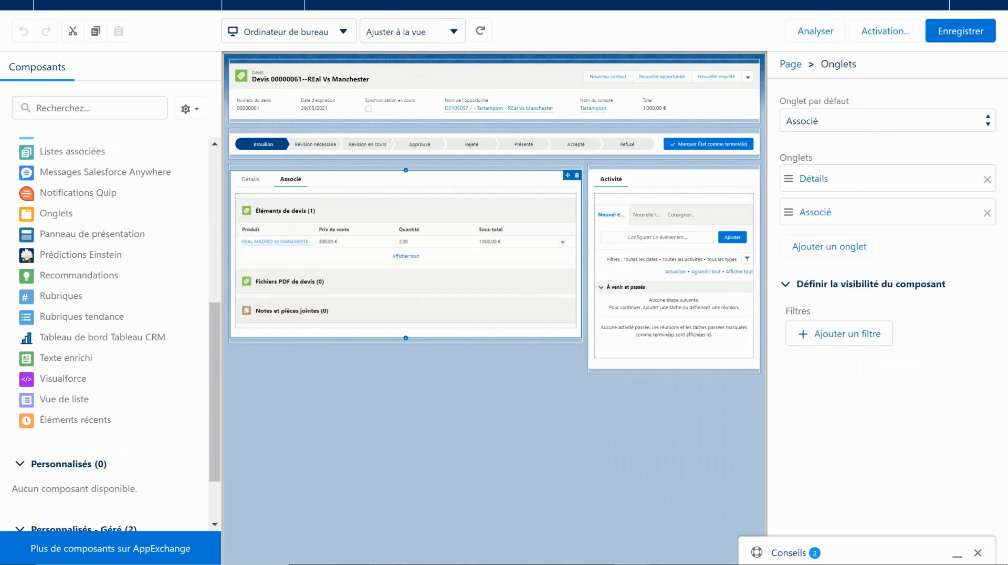
{"action": "left_click", "coordinate": [829, 246]}
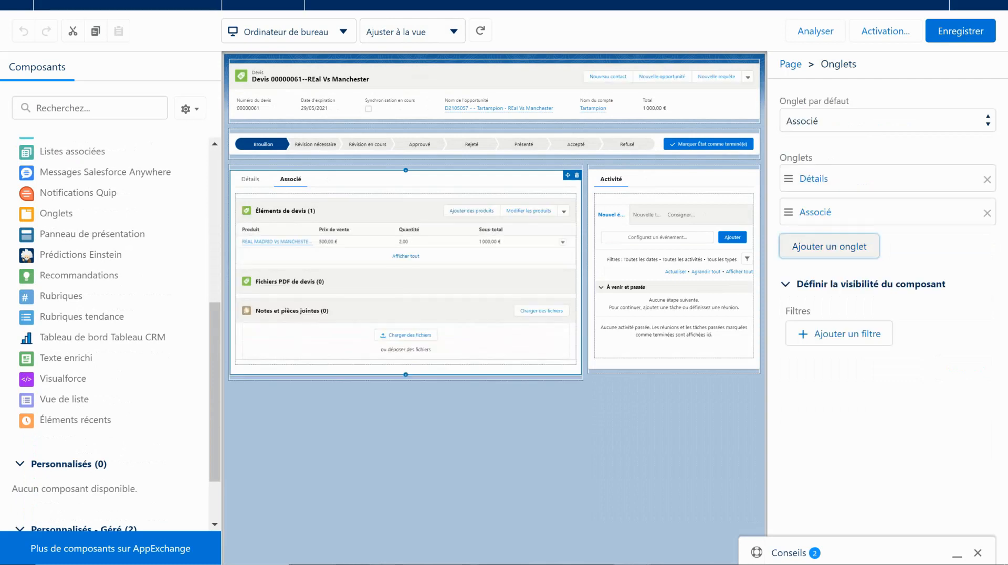
{"action": "left_click", "coordinate": [829, 280]}
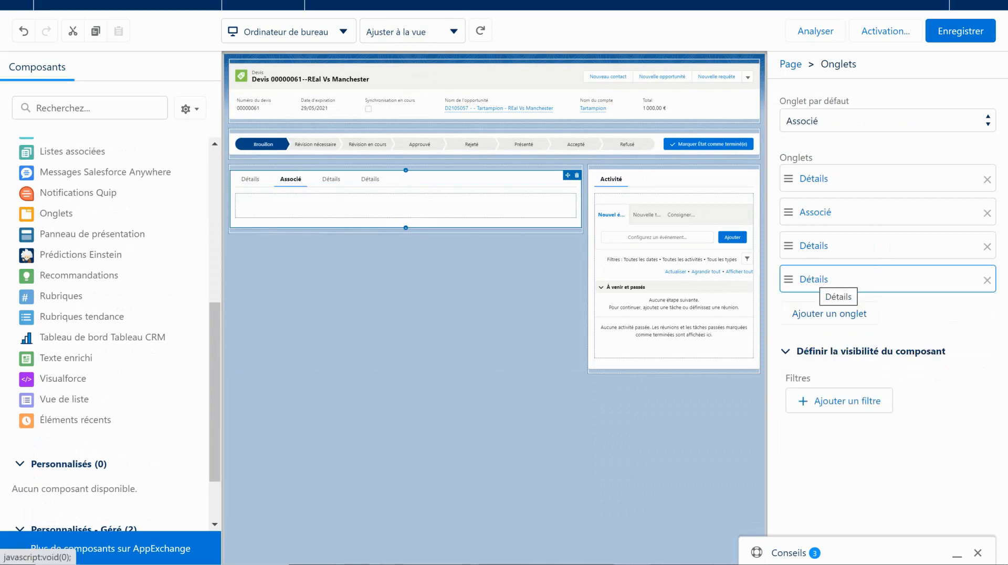
{"action": "left_click", "coordinate": [987, 280]}
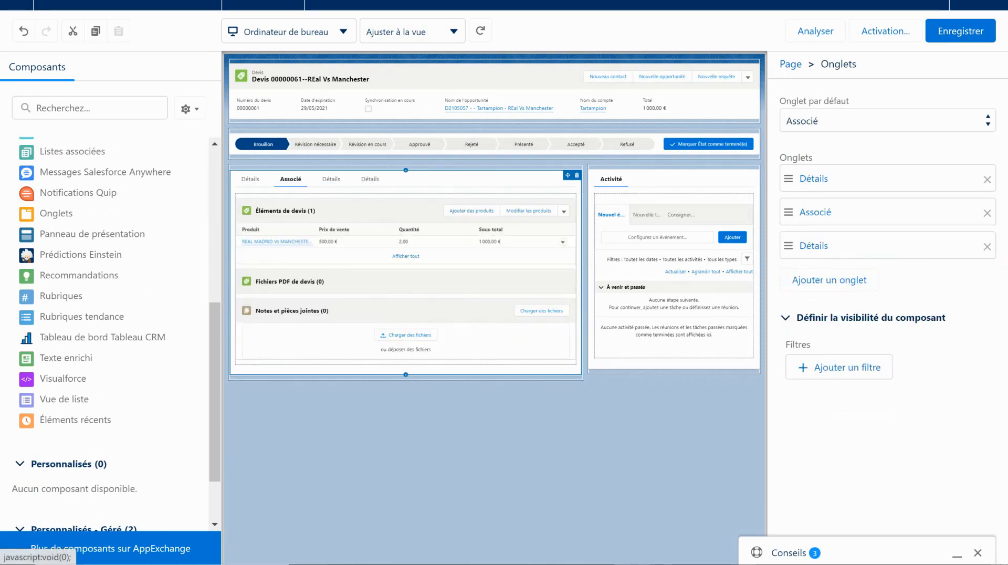
- Change the third tab's label to Personnalisé with the custom text Cloner
{"action": "left_click", "coordinate": [814, 245]}
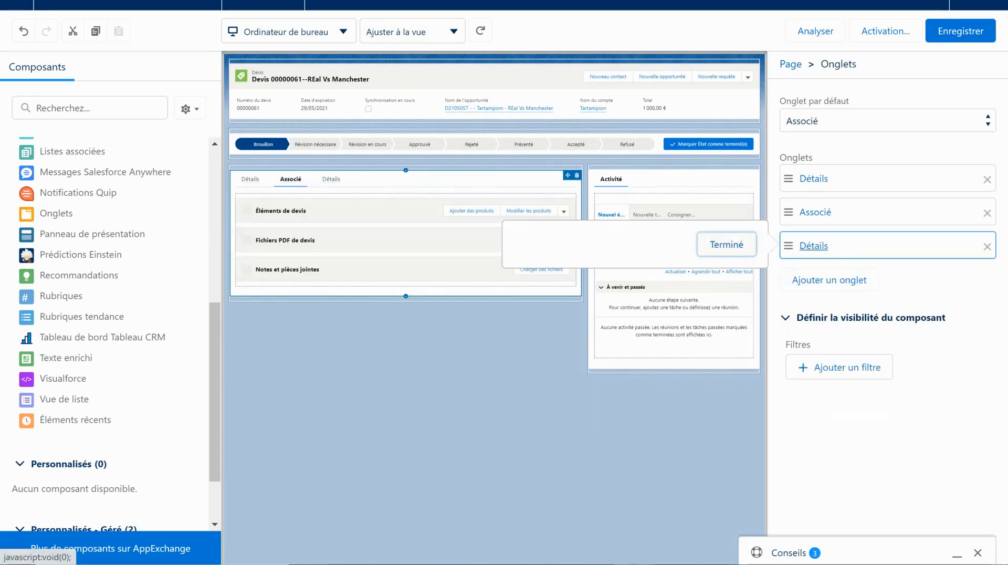
{"action": "left_click", "coordinate": [635, 265]}
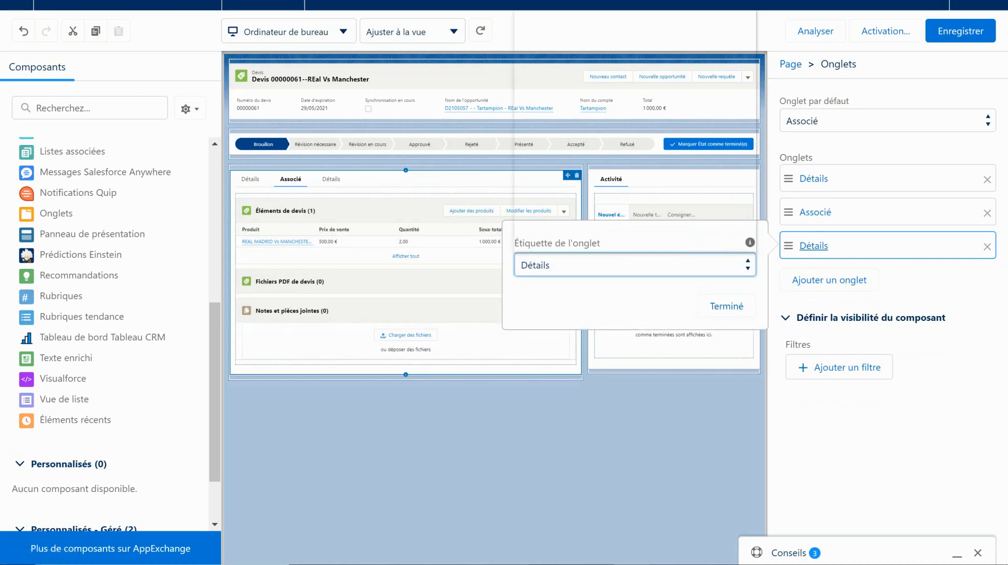
{"action": "key", "text": "Up"}
{"action": "key", "text": "Up"}
{"action": "key", "text": "Up"}
{"action": "key", "text": "Up"}
{"action": "key", "text": "Up"}
{"action": "key", "text": "Up"}
{"action": "key", "text": "Up"}
{"action": "key", "text": "Up"}
{"action": "key", "text": "Up"}
{"action": "key", "text": "Up"}
{"action": "key", "text": "Up"}
{"action": "key", "text": "Up"}
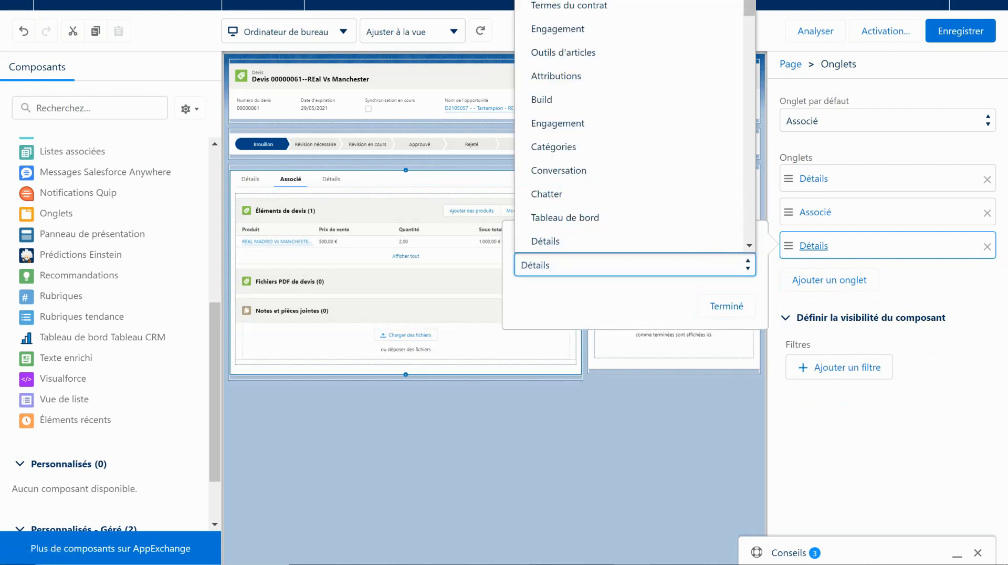
{"action": "key", "text": "Return"}
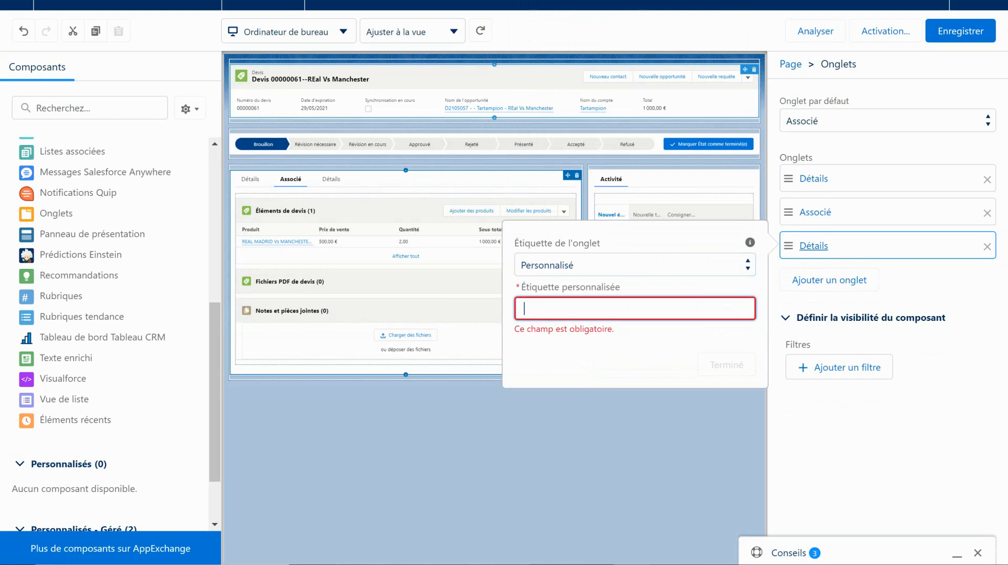
{"action": "type", "text": "Cloner"}
{"action": "left_click", "coordinate": [727, 358]}
{"action": "left_click", "coordinate": [726, 356]}
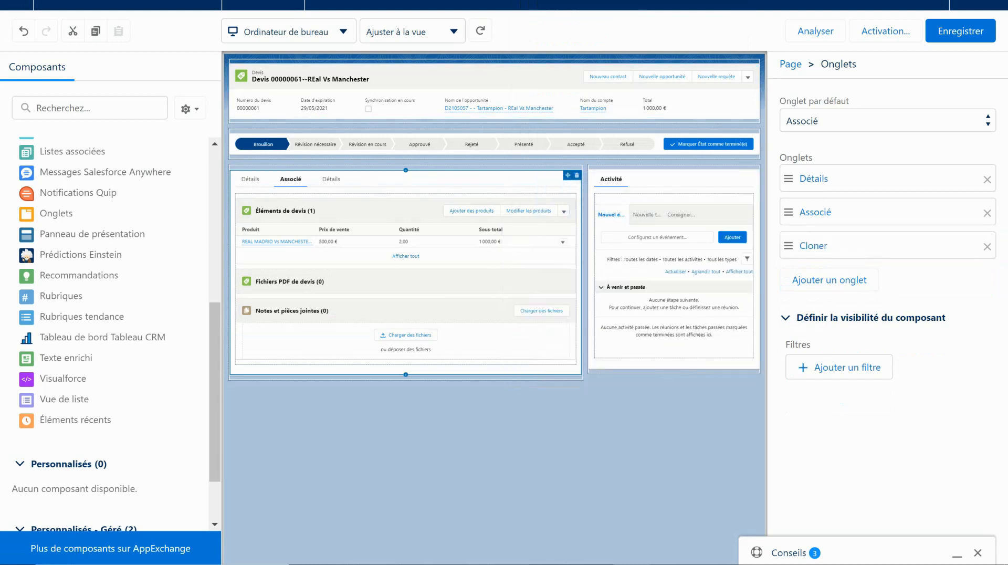
- Place the managed Record Clone component inside the empty Cloner tab
{"action": "left_click", "coordinate": [330, 179]}
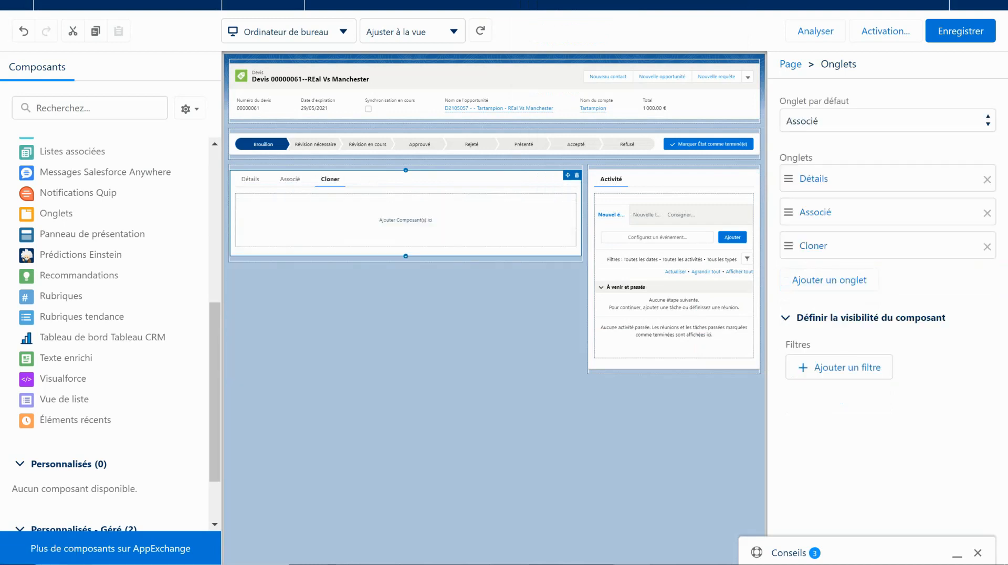
{"action": "left_click_drag", "start_coordinate": [215, 394], "coordinate": [215, 433]}
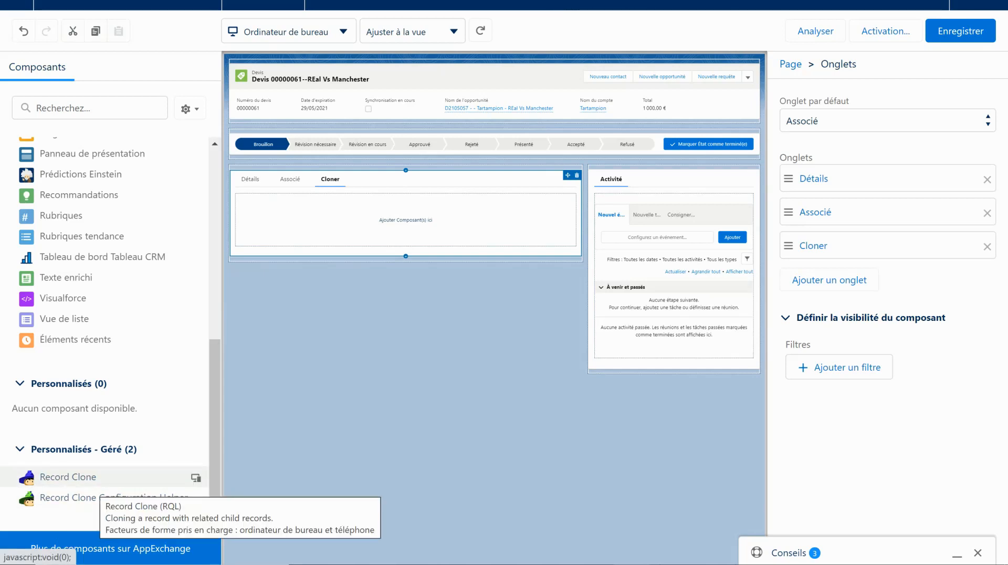
{"action": "mouse_move", "coordinate": [69, 476]}
{"action": "left_mouse_down"}
{"action": "mouse_move", "coordinate": [228, 349]}
{"action": "mouse_move", "coordinate": [342, 229]}
{"action": "left_mouse_up"}
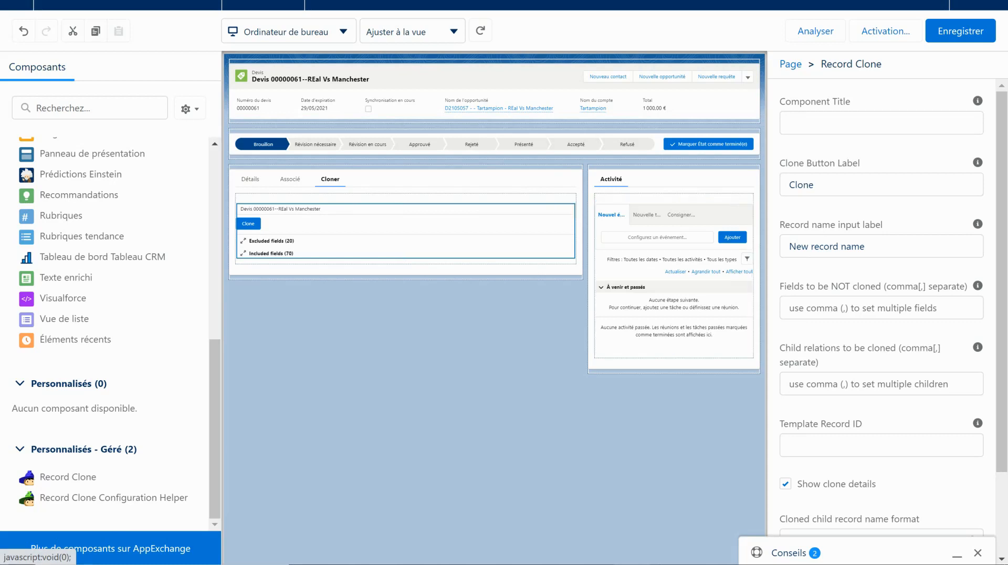
- Set the Record Clone component's Clone Button Label to "Cloner le devis"
{"action": "left_click", "coordinate": [861, 123]}
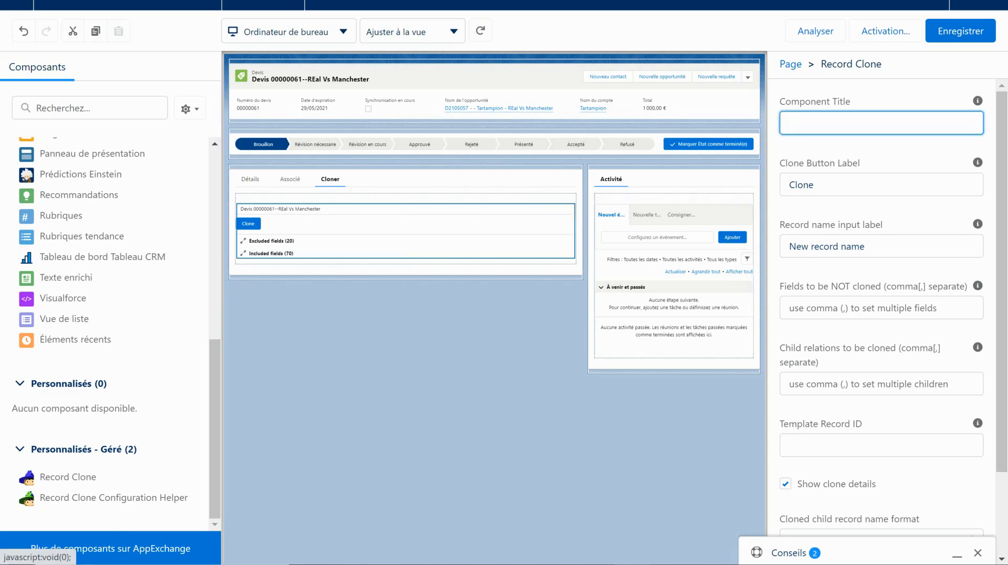
{"action": "left_click", "coordinate": [861, 185]}
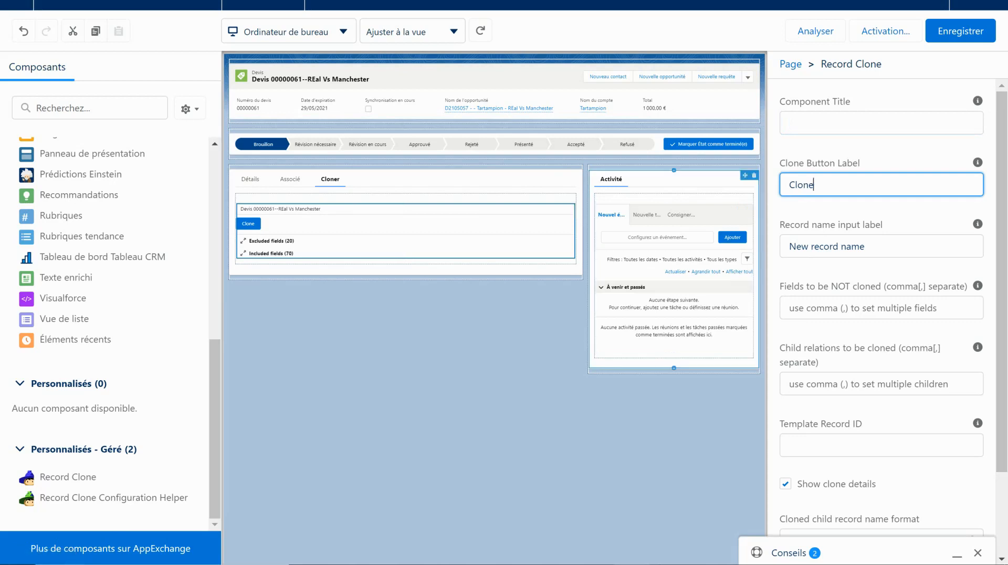
{"action": "type", "text": "r"}
{"action": "type", "text": " un de"}
{"action": "key", "text": "BackSpace"}
{"action": "key", "text": "BackSpace"}
{"action": "key", "text": "BackSpace"}
{"action": "key", "text": "BackSpace"}
{"action": "key", "text": "BackSpace"}
{"action": "key", "text": "BackSpace"}
{"action": "type", "text": "devis"}
{"action": "key", "text": "shift+Tab"}
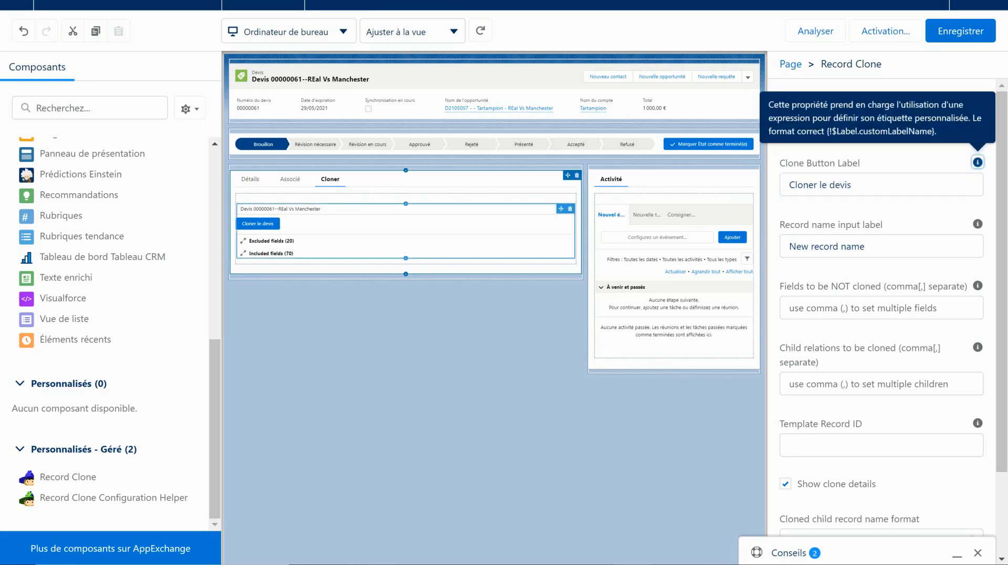
- Exclude ExpirationDate from cloning in the Record Clone component's Fields to be NOT cloned setting
{"action": "left_click", "coordinate": [881, 246]}
{"action": "scroll", "coordinate": [881, 247], "scroll_direction": "down", "scroll_amount": 1}
{"action": "key", "text": "Tab"}
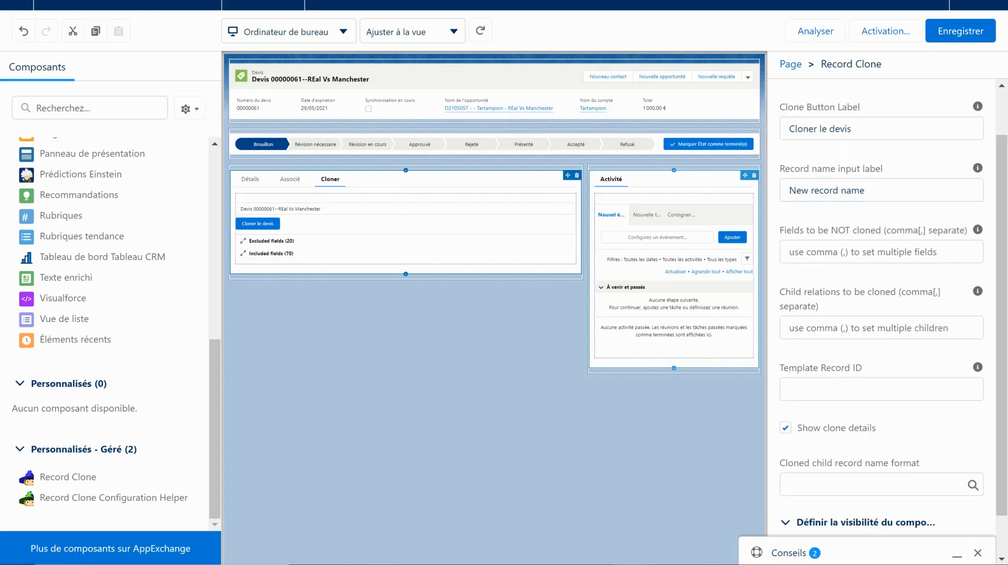
{"action": "scroll", "coordinate": [881, 204], "scroll_direction": "down", "scroll_amount": 1}
{"action": "left_click", "coordinate": [881, 204]}
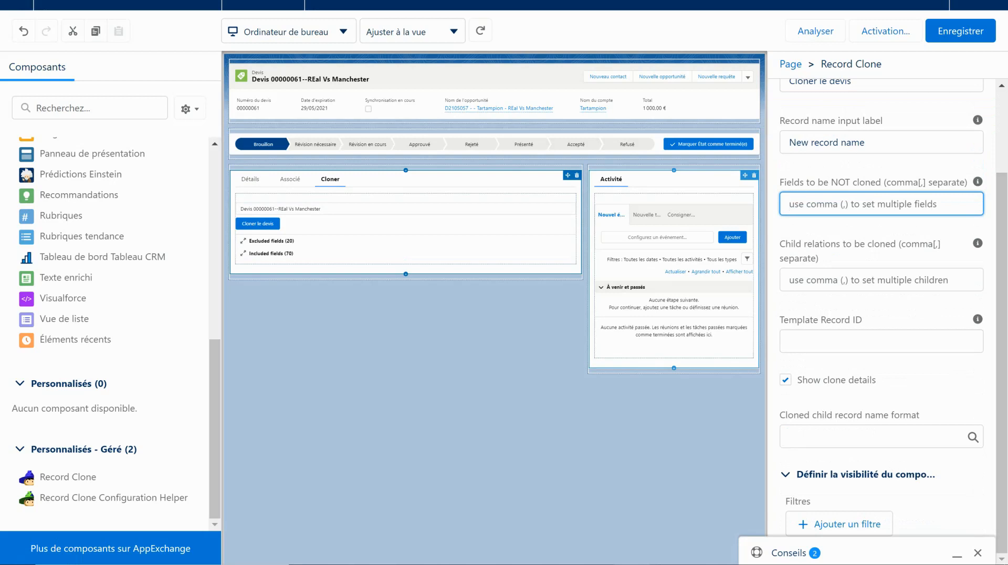
{"action": "type", "text": "Ex"}
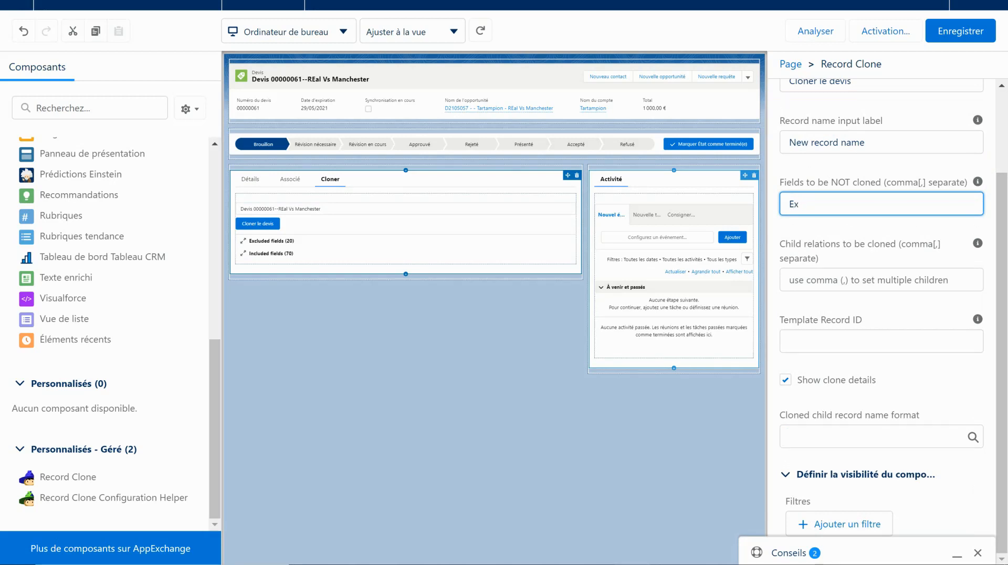
{"action": "type", "text": "pirationDate"}
{"action": "key", "text": "BackSpace"}
{"action": "key", "text": "Tab"}
{"action": "key", "text": "Tab"}
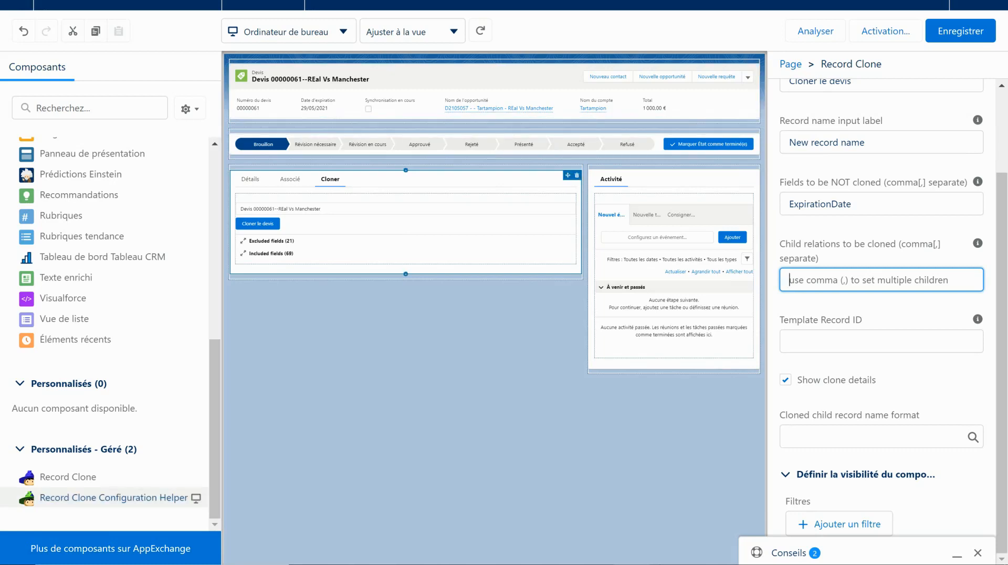
- Place the Record Clone Configuration Helper component on the page below the tab group
{"action": "left_click", "coordinate": [114, 498]}
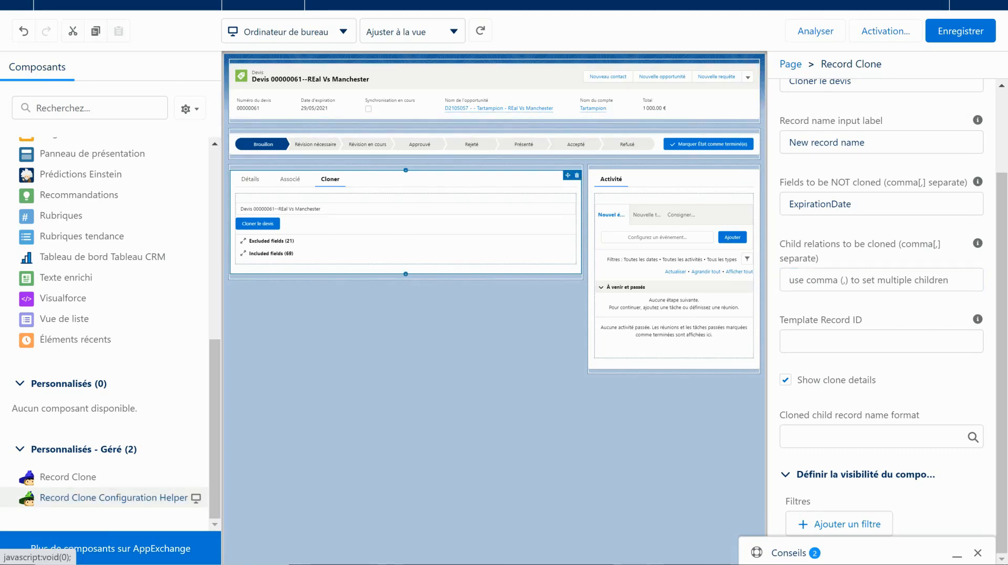
{"action": "mouse_move", "coordinate": [114, 498]}
{"action": "left_mouse_down"}
{"action": "mouse_move", "coordinate": [205, 519]}
{"action": "mouse_move", "coordinate": [374, 280]}
{"action": "left_mouse_up"}
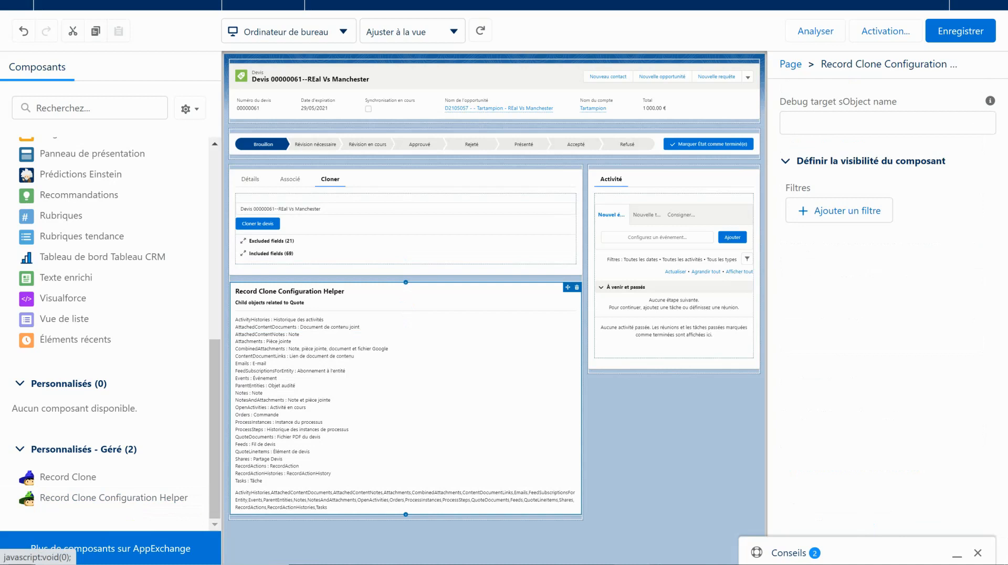
- Set the Record Clone component's Child relations to be cloned to "QuoteLineItems, Orders"
{"action": "left_click", "coordinate": [405, 231]}
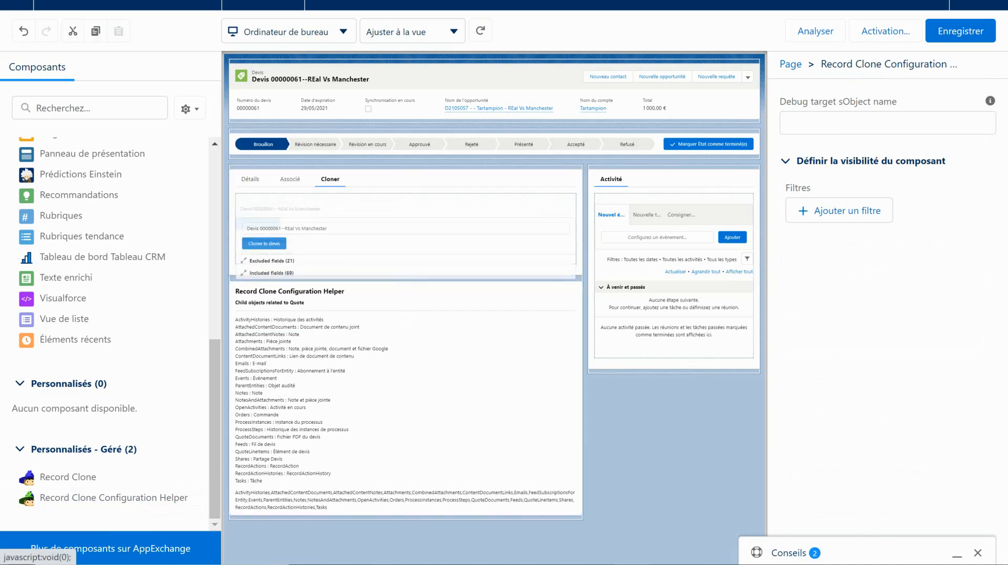
{"action": "left_click", "coordinate": [881, 384]}
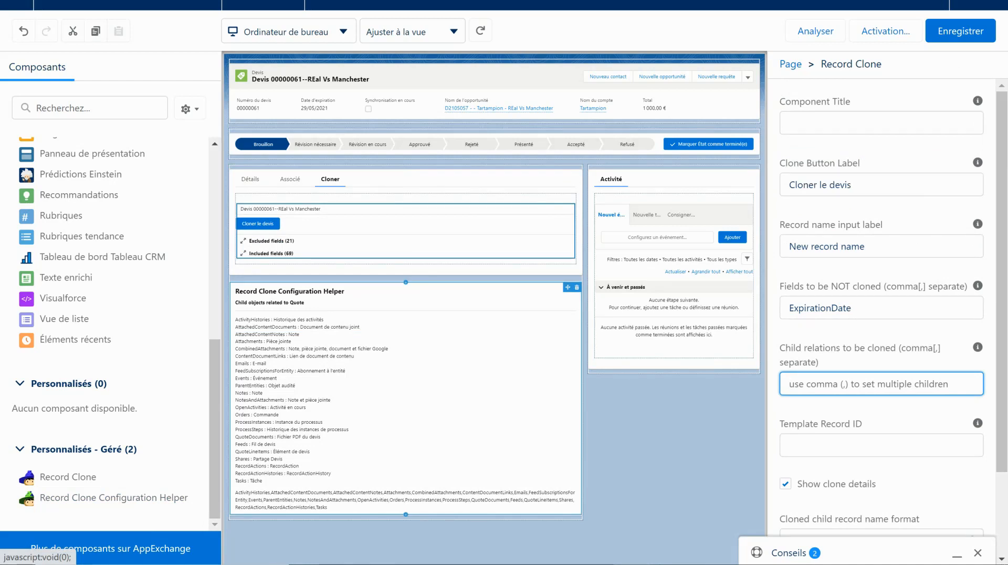
{"action": "type", "text": "Qu"}
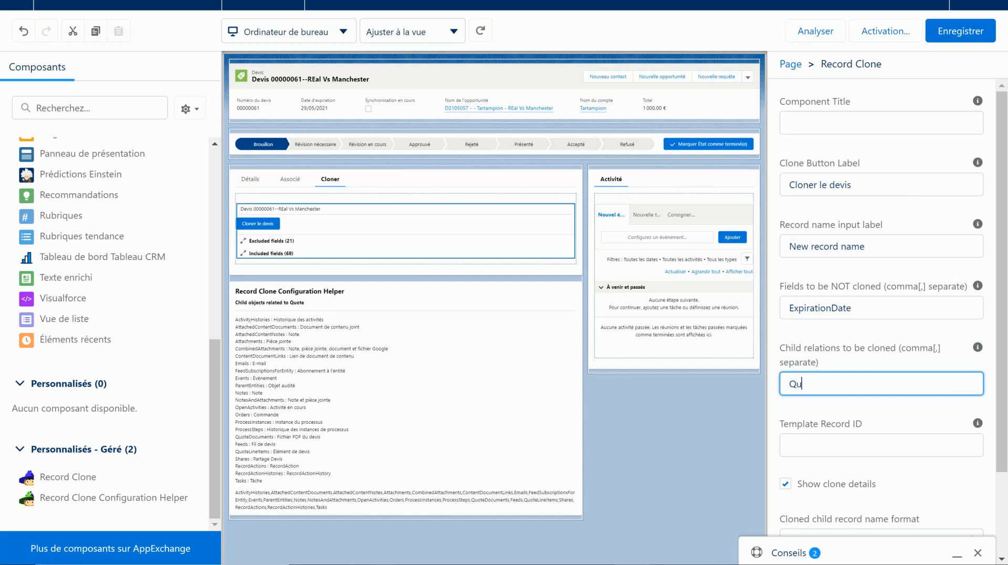
{"action": "type", "text": "oteLineItems, Orders"}
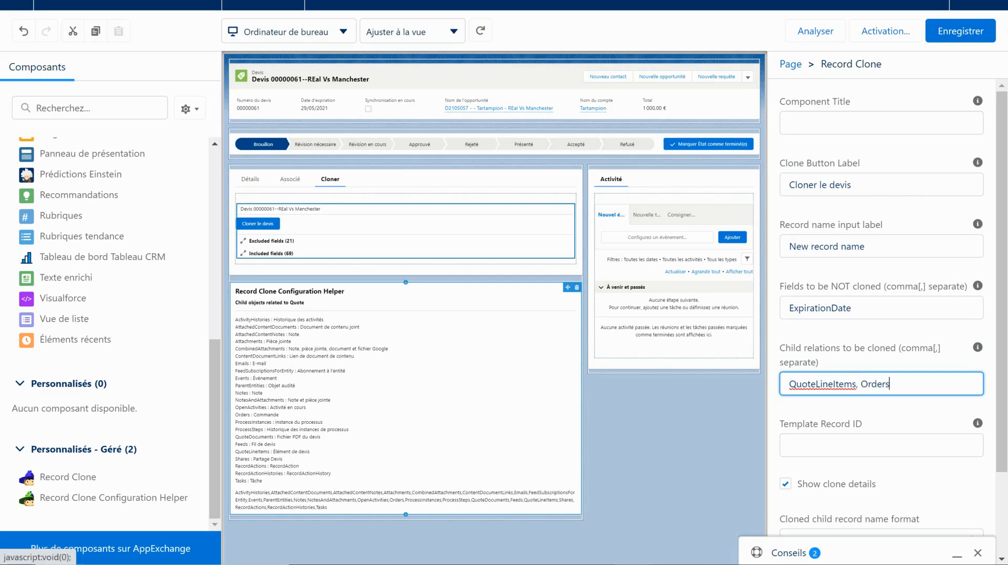
{"action": "left_click", "coordinate": [978, 347]}
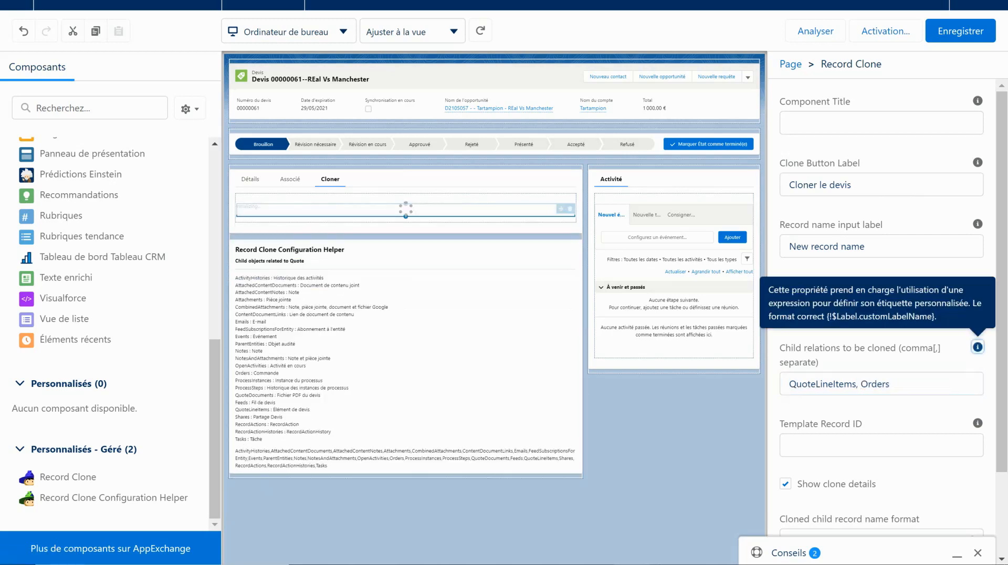
- Set the Record Clone component's Cloned child record name format to "Cloned - [Child Record Name]"
{"action": "left_click", "coordinate": [881, 445]}
{"action": "scroll", "coordinate": [881, 446], "scroll_direction": "down", "scroll_amount": 2}
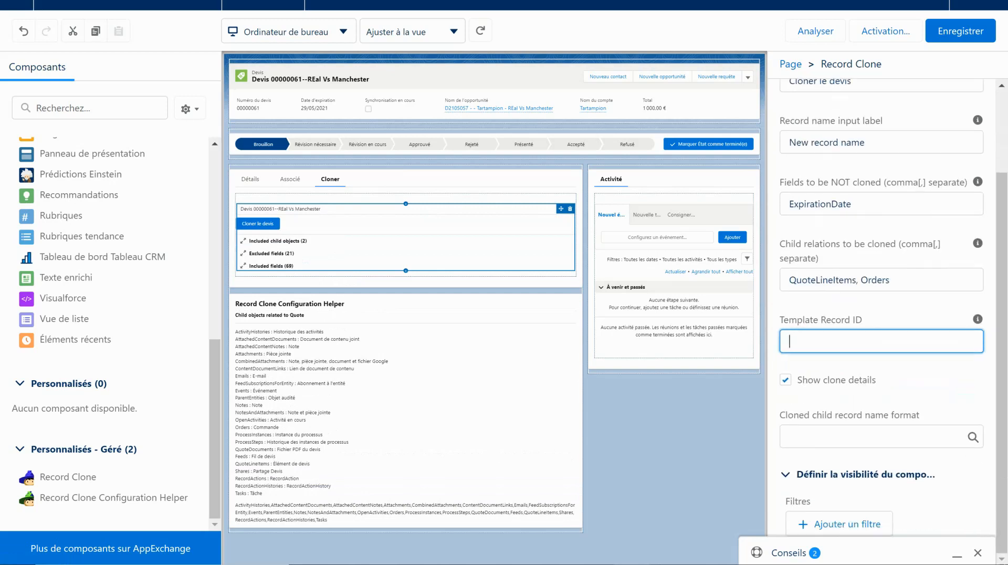
{"action": "left_click", "coordinate": [875, 436]}
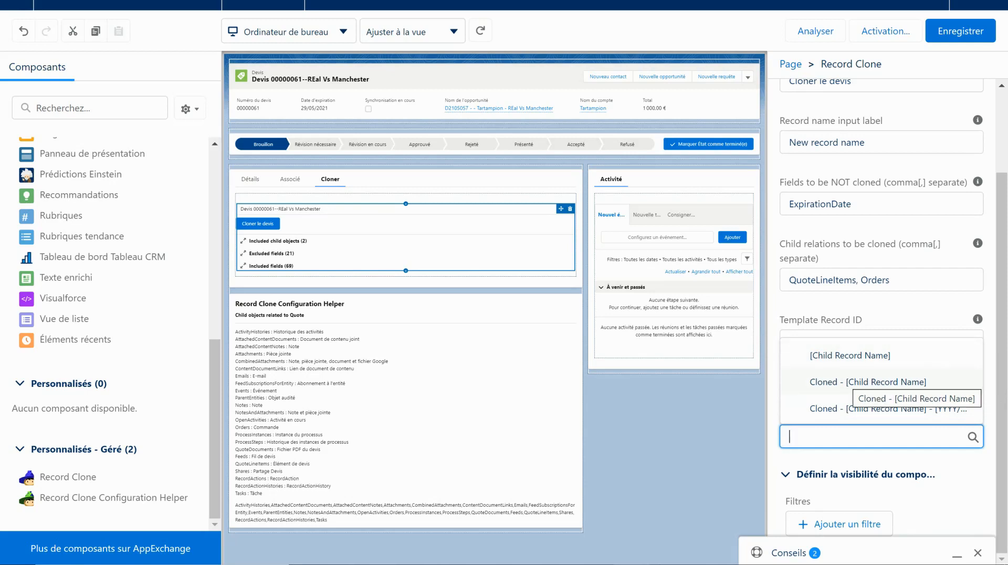
{"action": "left_click", "coordinate": [867, 381]}
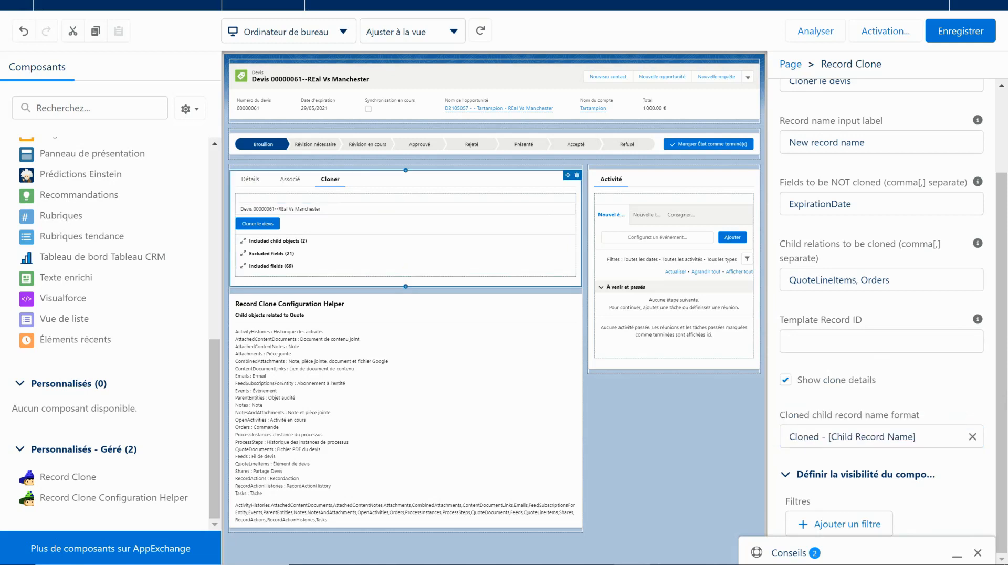
- Remove the Record Clone Configuration Helper component from the quote page and save the page
{"action": "scroll", "coordinate": [882, 315], "scroll_direction": "up", "scroll_amount": 3}
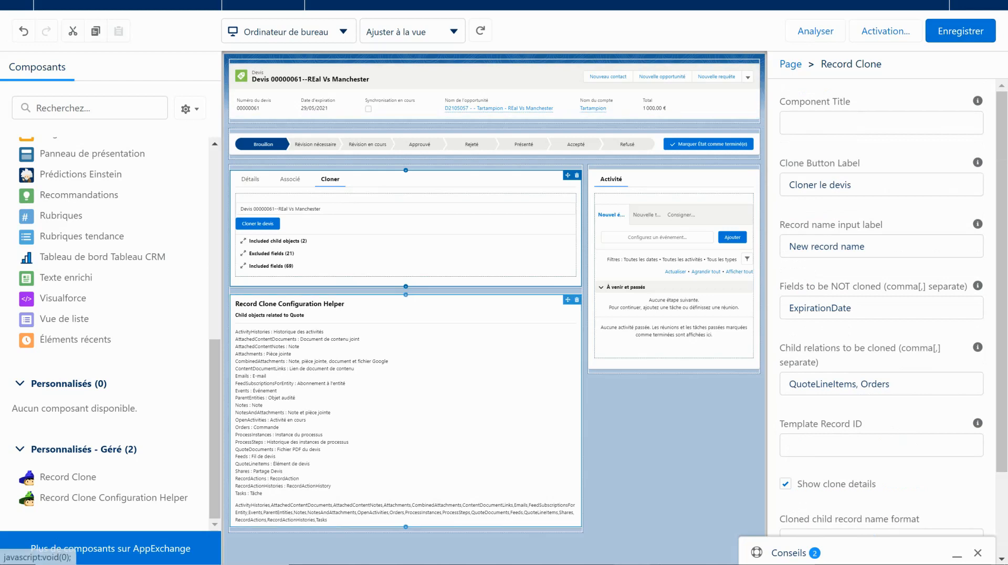
{"action": "left_click", "coordinate": [576, 299]}
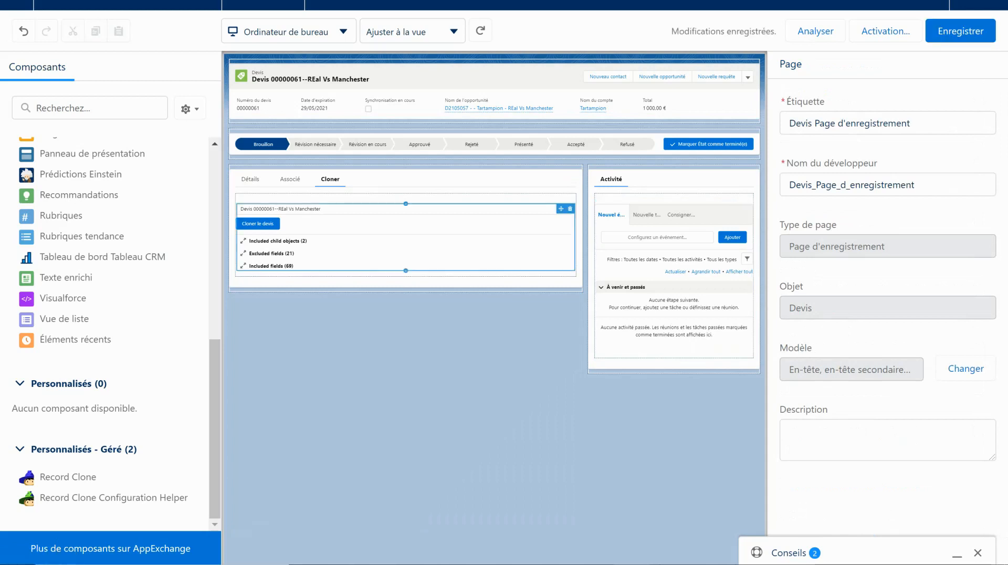
- Return to the quote's record page and dismiss the browser's notification permission request
{"action": "left_click", "coordinate": [24, 30]}
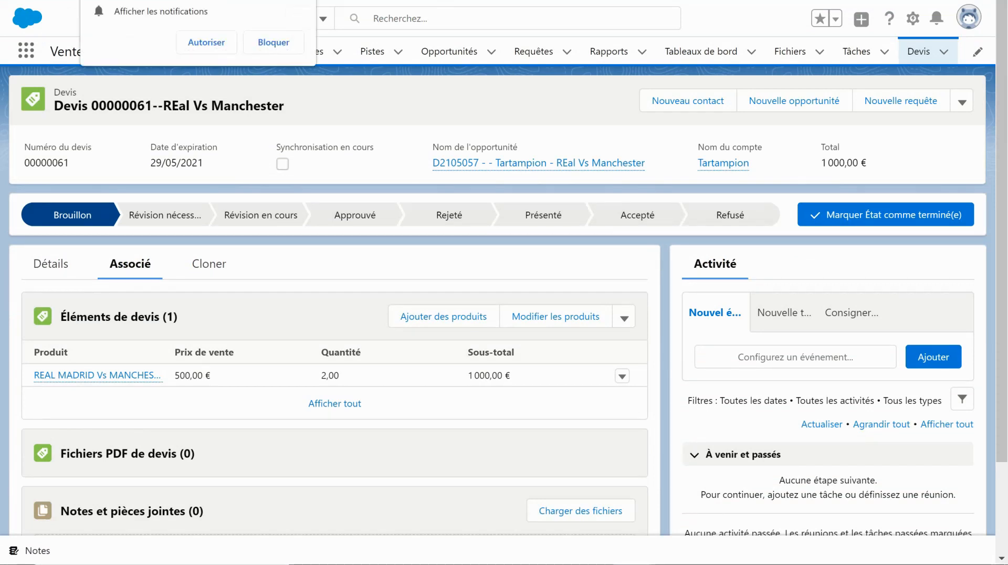
{"action": "scroll", "coordinate": [498, 315], "scroll_direction": "down", "scroll_amount": 1}
{"action": "key", "text": "Escape"}
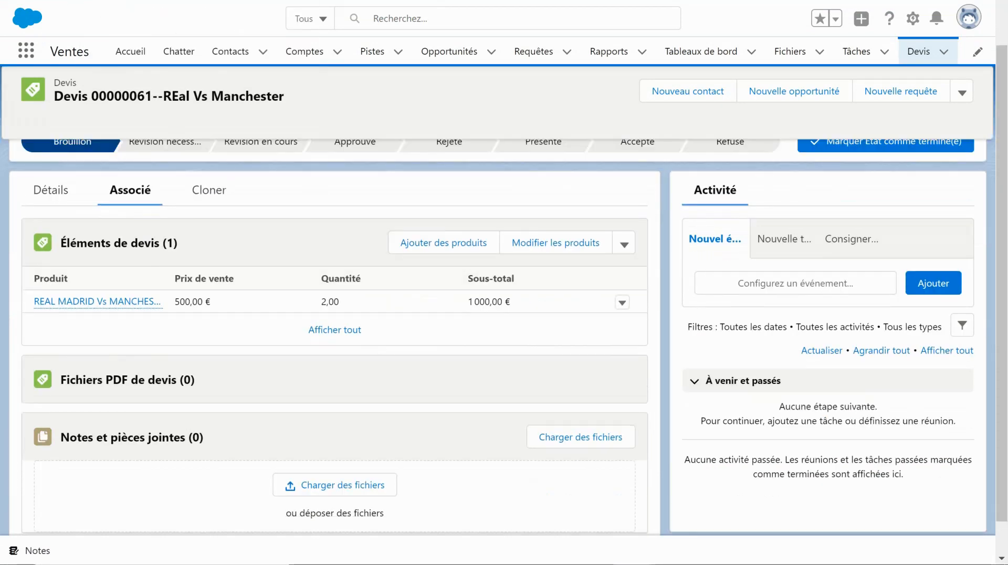
- Review the quote's detail fields from start to end and the product line among its related quote line items
{"action": "left_click", "coordinate": [51, 190]}
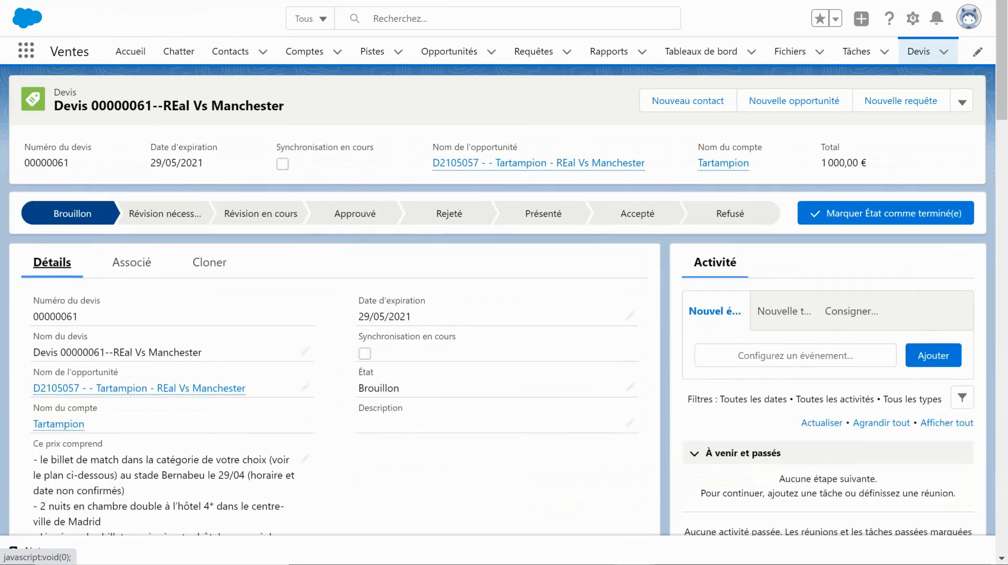
{"action": "scroll", "coordinate": [51, 190], "scroll_direction": "down", "scroll_amount": 3}
{"action": "scroll", "coordinate": [169, 347], "scroll_direction": "down", "scroll_amount": 1}
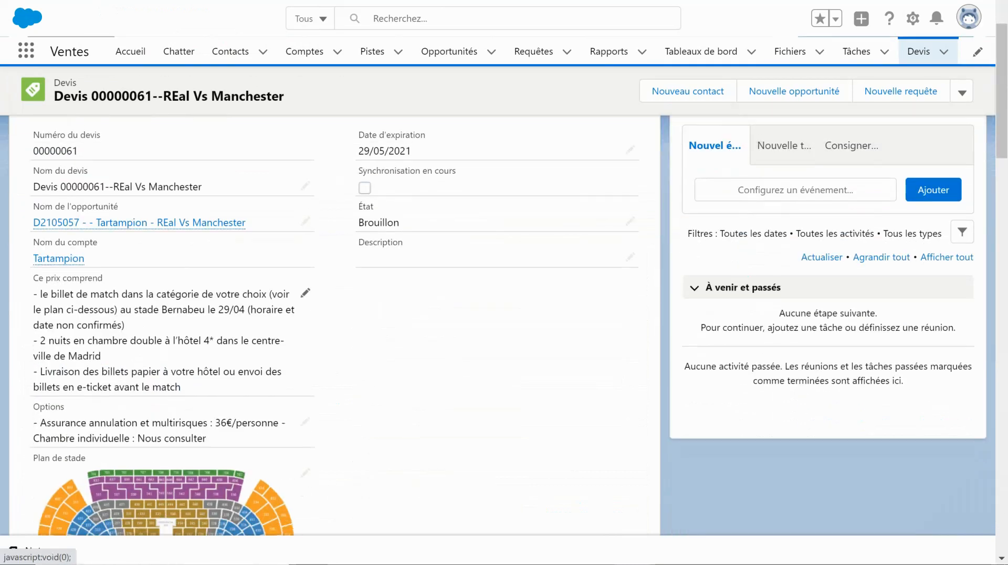
{"action": "scroll", "coordinate": [172, 326], "scroll_direction": "down", "scroll_amount": 15}
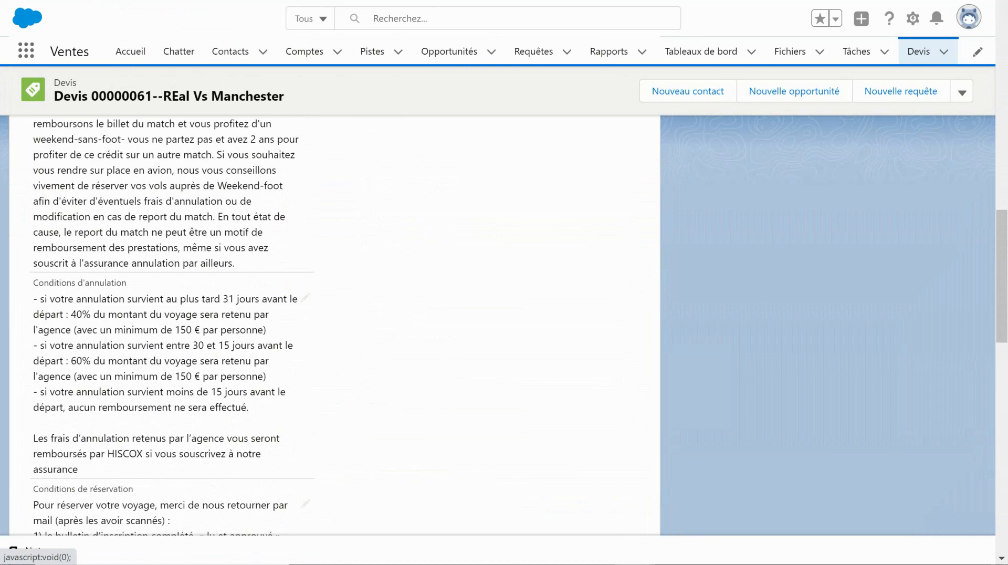
{"action": "scroll", "coordinate": [172, 325], "scroll_direction": "down", "scroll_amount": 15}
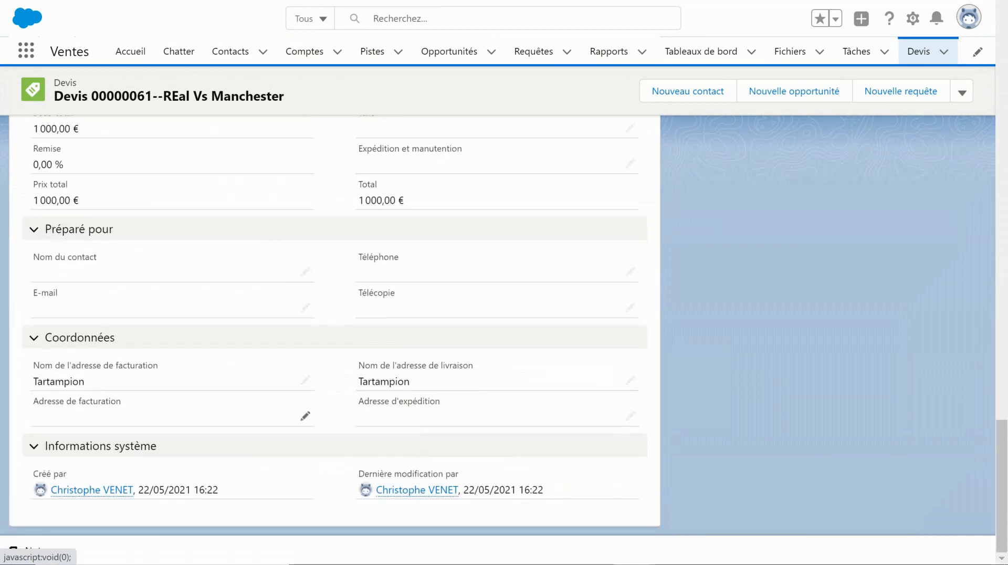
{"action": "scroll", "coordinate": [336, 326], "scroll_direction": "up", "scroll_amount": 20}
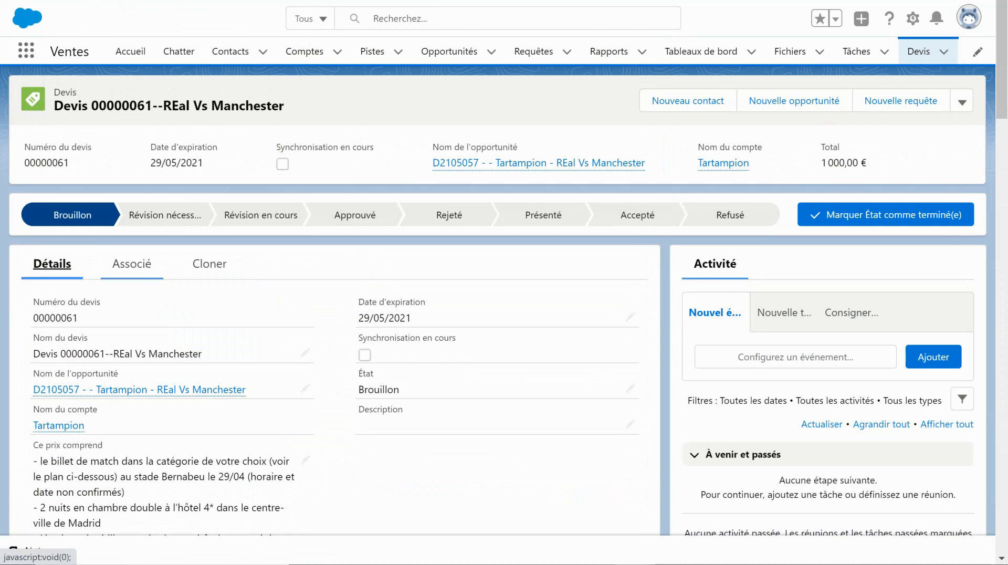
{"action": "left_click", "coordinate": [131, 264]}
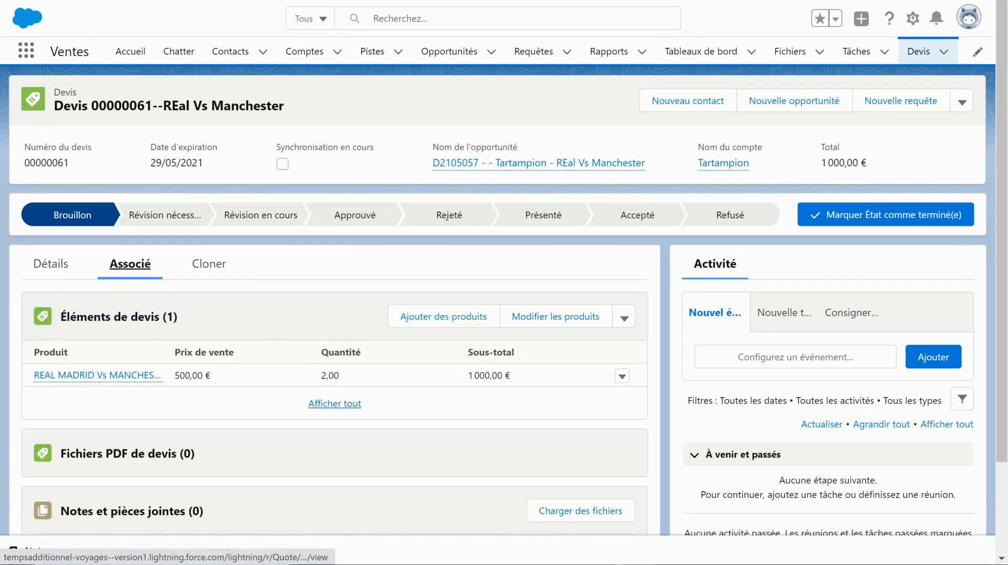
{"action": "mouse_move", "coordinate": [97, 375]}
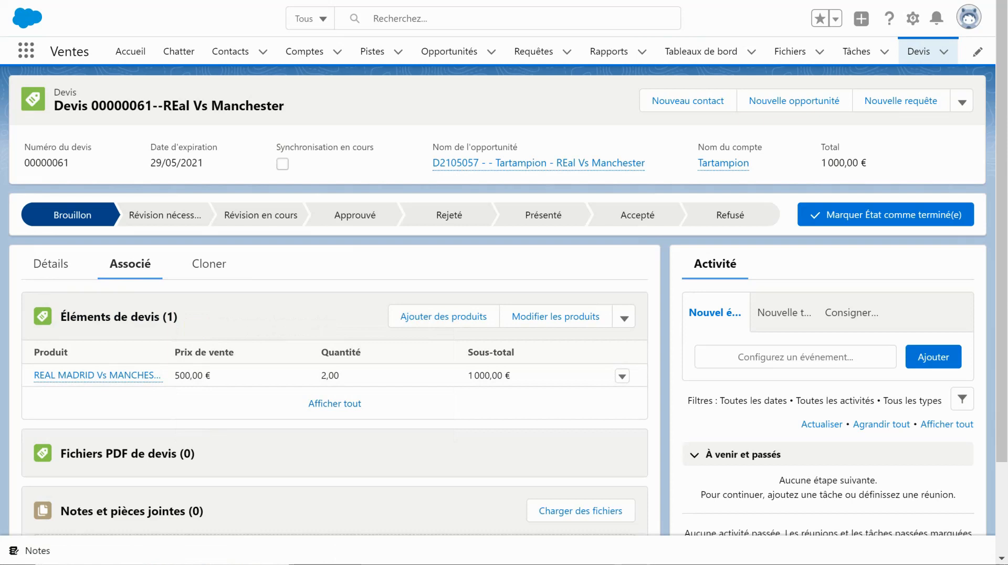
- View the quote's cloning section, check the expiration date in the quote's details and come back to the cloning section
{"action": "left_click", "coordinate": [209, 264]}
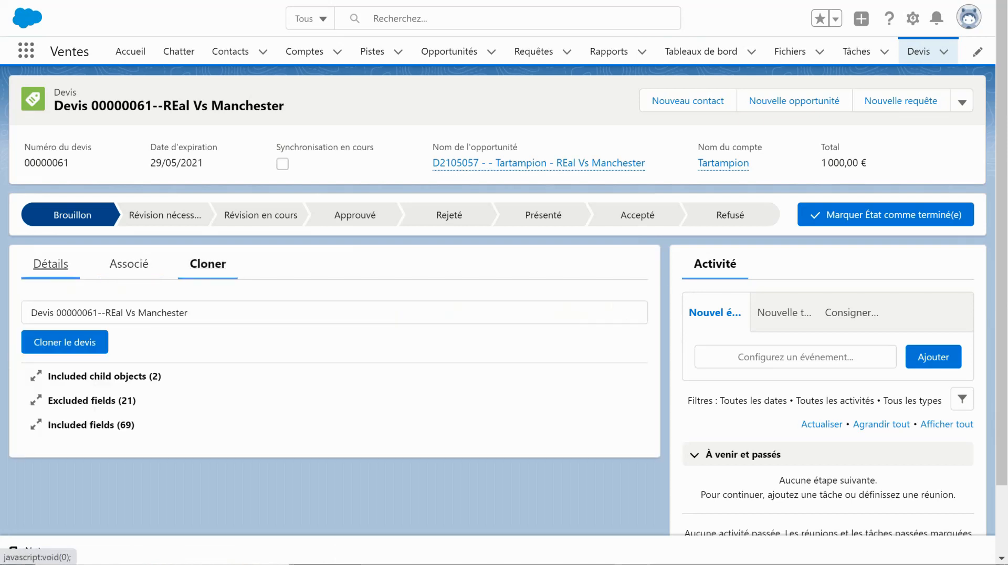
{"action": "left_click", "coordinate": [51, 263]}
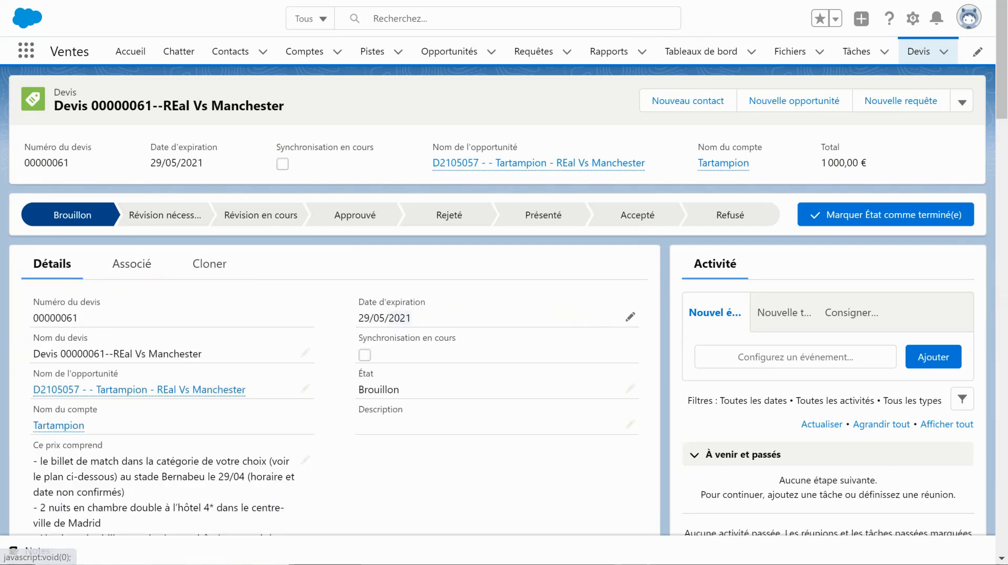
{"action": "left_click", "coordinate": [208, 264]}
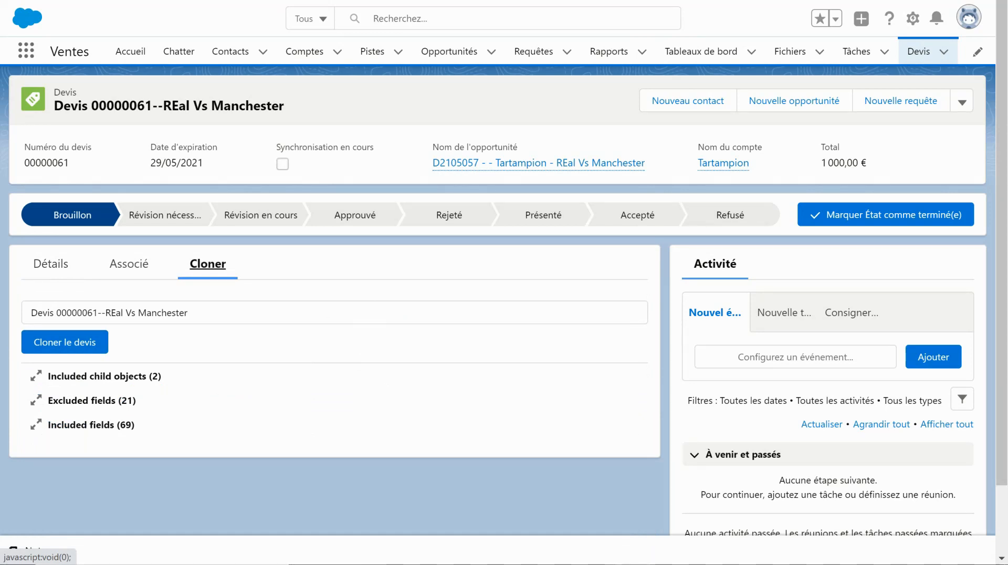
- Expand the included child objects in the cloning section and compare them with the quote's related line items
{"action": "left_click", "coordinate": [104, 375]}
{"action": "scroll", "coordinate": [104, 376], "scroll_direction": "down", "scroll_amount": 2}
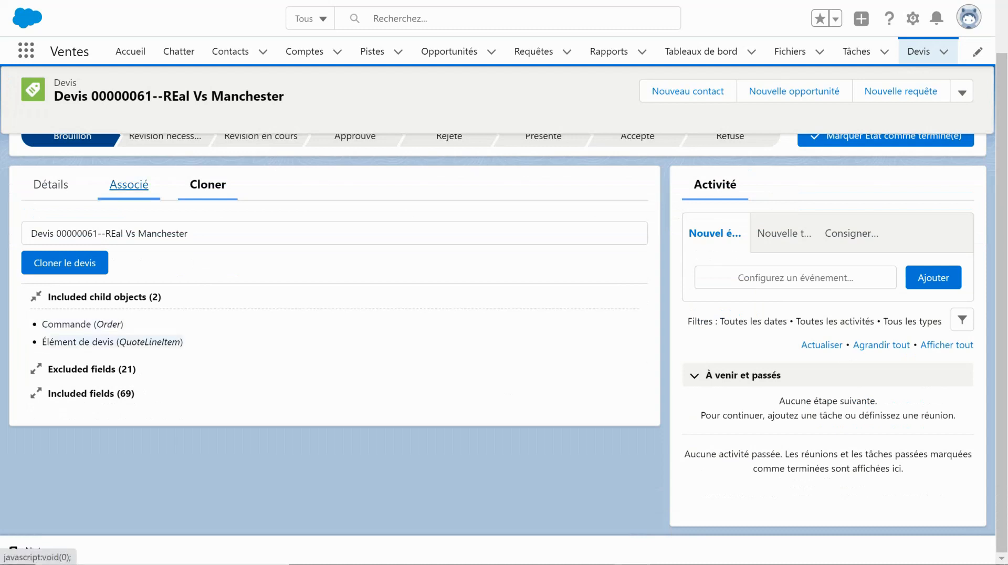
{"action": "left_click", "coordinate": [129, 184]}
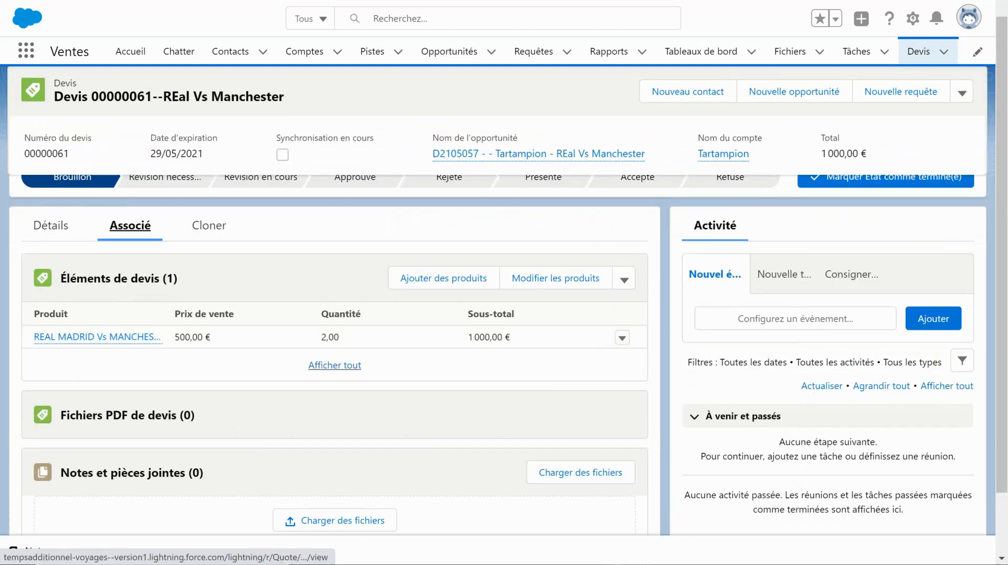
{"action": "left_click", "coordinate": [209, 225]}
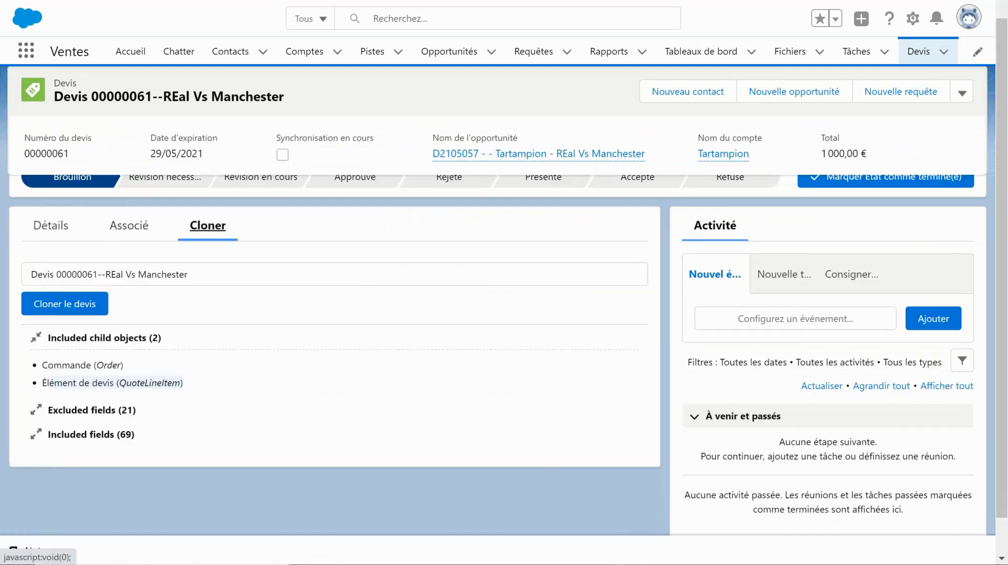
- Expand the excluded fields list in the cloning section and examine the exclusion reasons for the CreatedDate field
{"action": "left_click", "coordinate": [36, 411]}
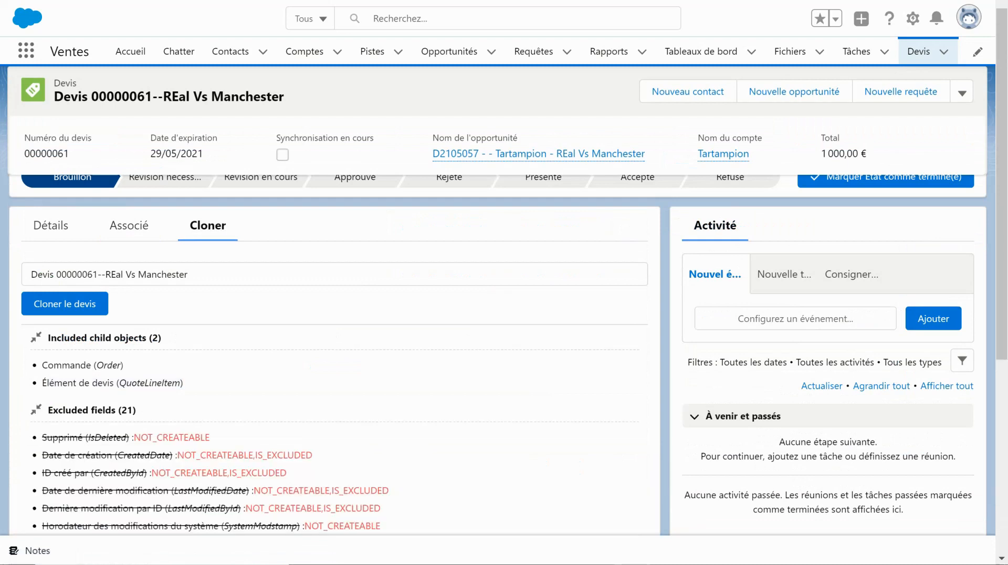
{"action": "scroll", "coordinate": [335, 336], "scroll_direction": "down", "scroll_amount": 3}
{"action": "scroll", "coordinate": [335, 336], "scroll_direction": "down", "scroll_amount": 1}
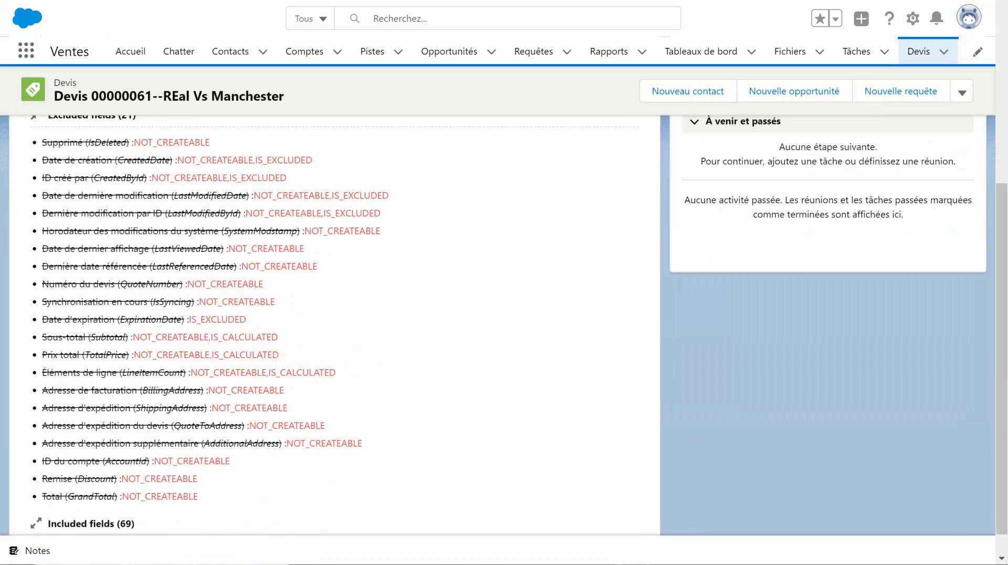
{"action": "scroll", "coordinate": [335, 336], "scroll_direction": "up", "scroll_amount": 1}
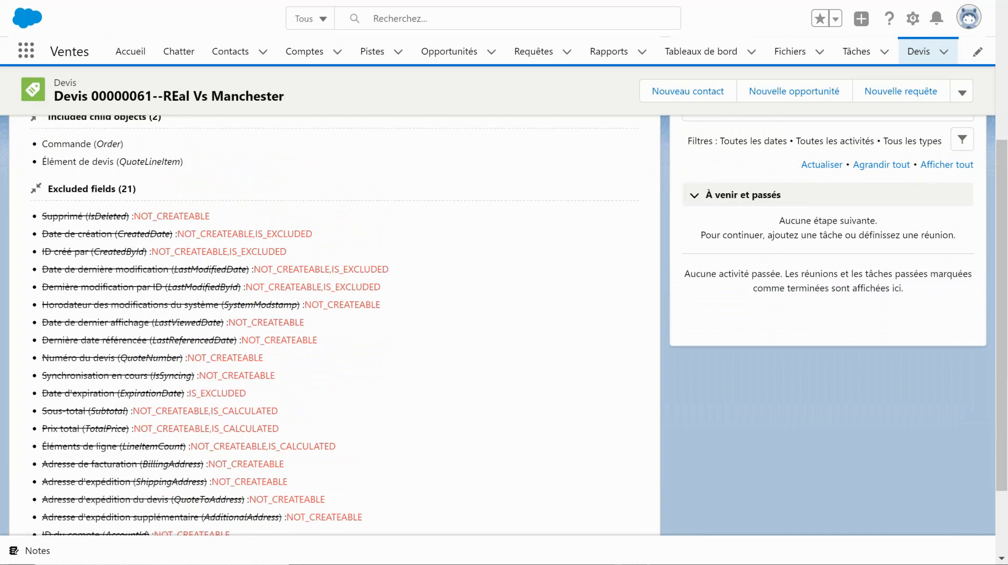
{"action": "left_click_drag", "start_coordinate": [313, 234], "coordinate": [178, 234]}
{"action": "left_click", "coordinate": [185, 234]}
- Examine the exclusion reason given for the ExpirationDate field in the excluded fields list
{"action": "scroll", "coordinate": [504, 325], "scroll_direction": "down", "scroll_amount": 1}
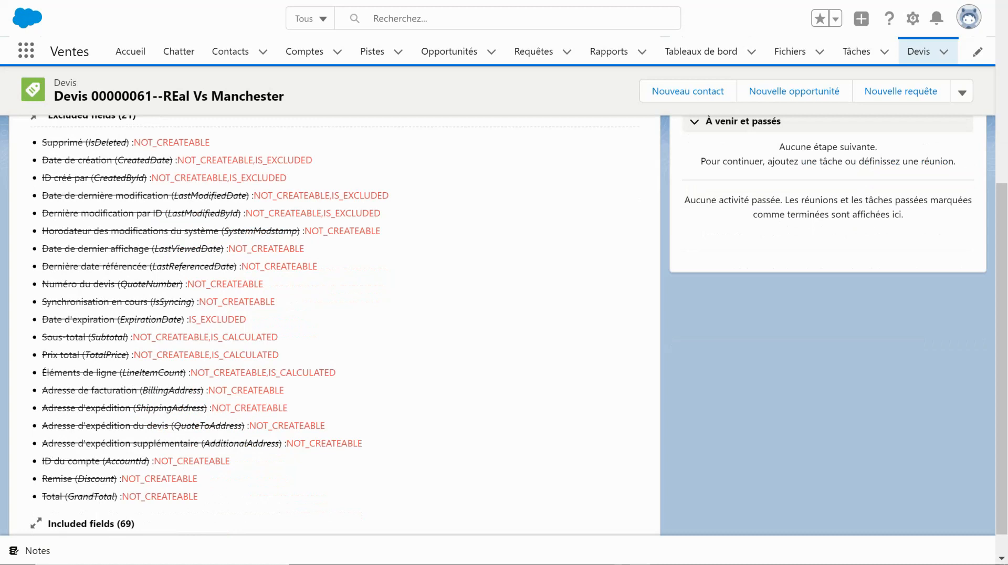
{"action": "left_click_drag", "start_coordinate": [42, 320], "coordinate": [212, 320]}
{"action": "left_click", "coordinate": [211, 320]}
{"action": "left_click_drag", "start_coordinate": [221, 320], "coordinate": [187, 320]}
{"action": "left_click", "coordinate": [169, 319]}
{"action": "left_click", "coordinate": [187, 320]}
- Expand the included fields list, read it through to the custom quote fields and return to the cloning controls
{"action": "scroll", "coordinate": [334, 326], "scroll_direction": "down", "scroll_amount": 1}
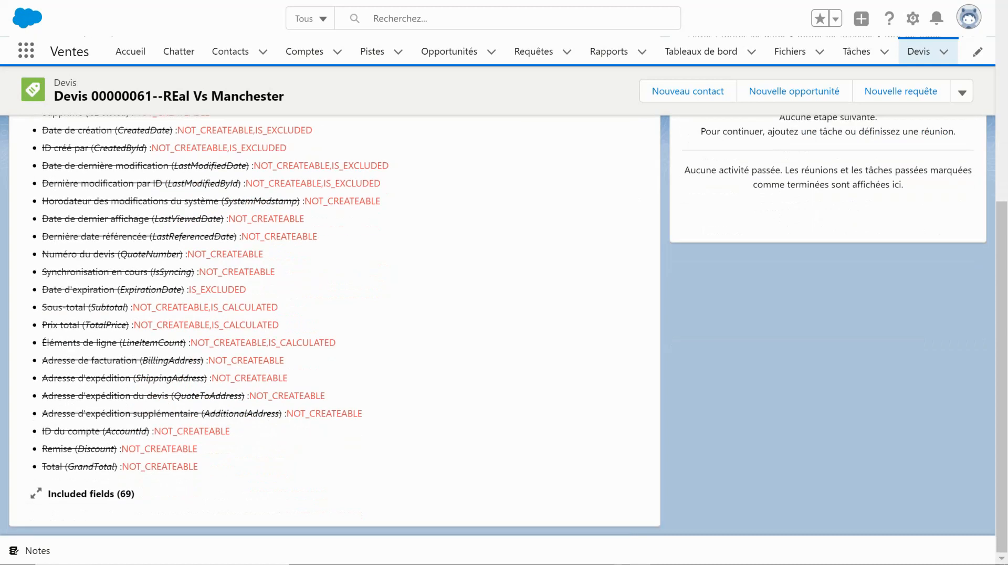
{"action": "scroll", "coordinate": [335, 326], "scroll_direction": "down", "scroll_amount": 5}
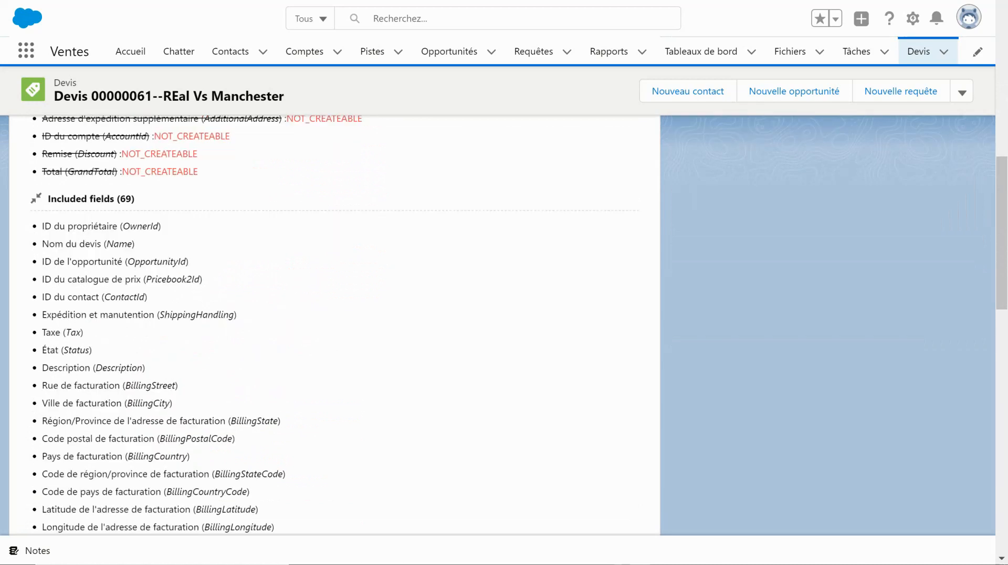
{"action": "scroll", "coordinate": [335, 326], "scroll_direction": "down", "scroll_amount": 2}
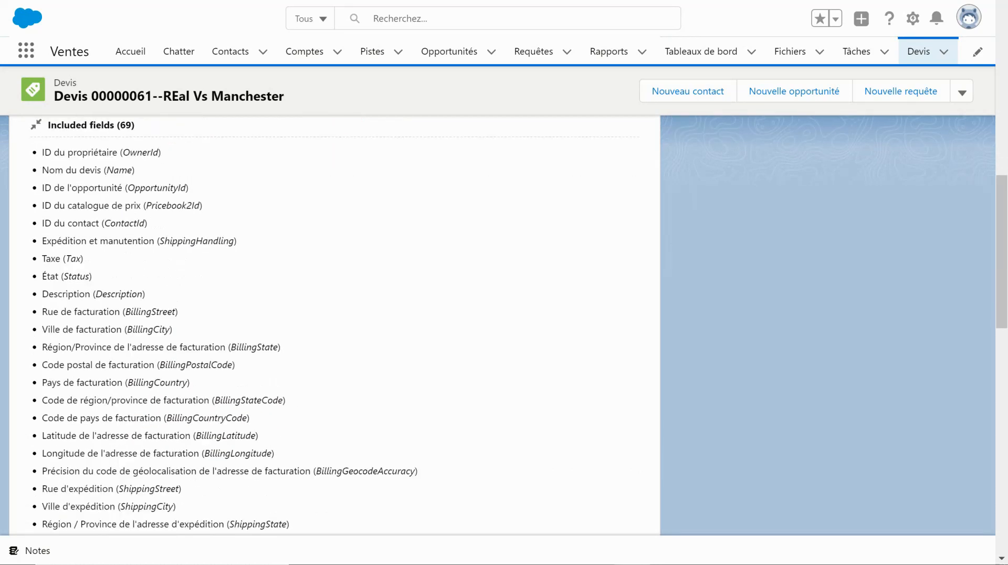
{"action": "scroll", "coordinate": [334, 325], "scroll_direction": "down", "scroll_amount": 10}
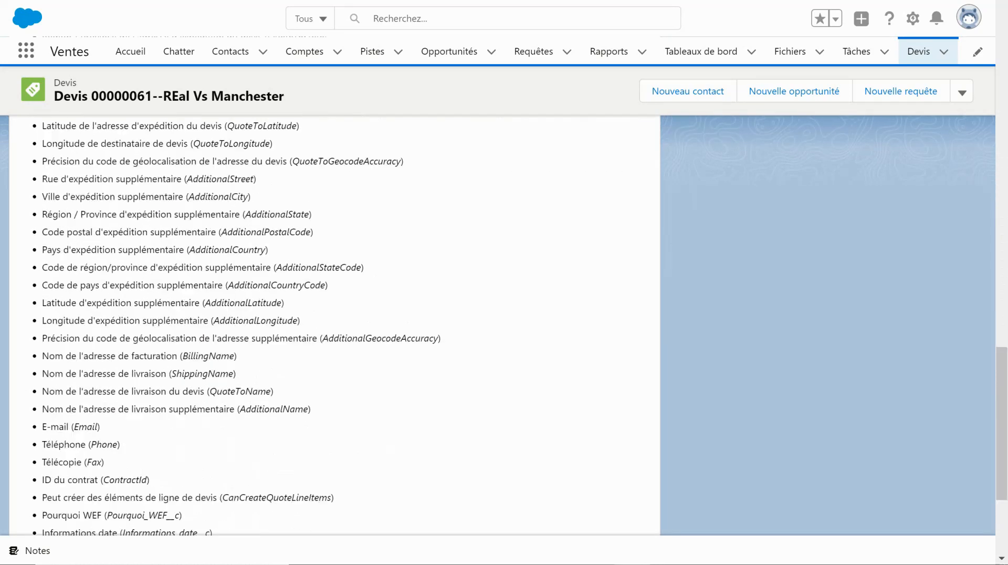
{"action": "scroll", "coordinate": [334, 326], "scroll_direction": "down", "scroll_amount": 3}
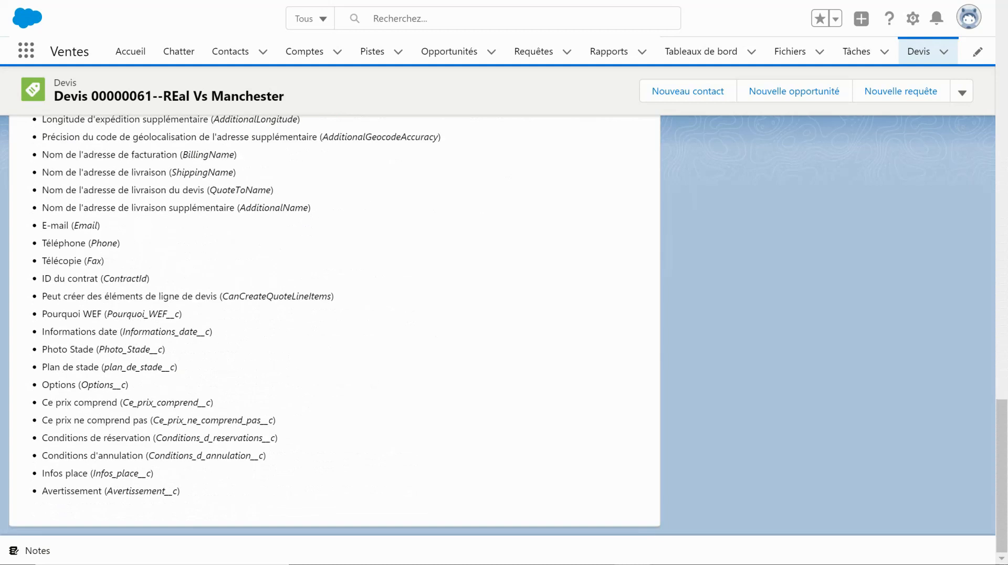
{"action": "scroll", "coordinate": [335, 325], "scroll_direction": "up", "scroll_amount": 20}
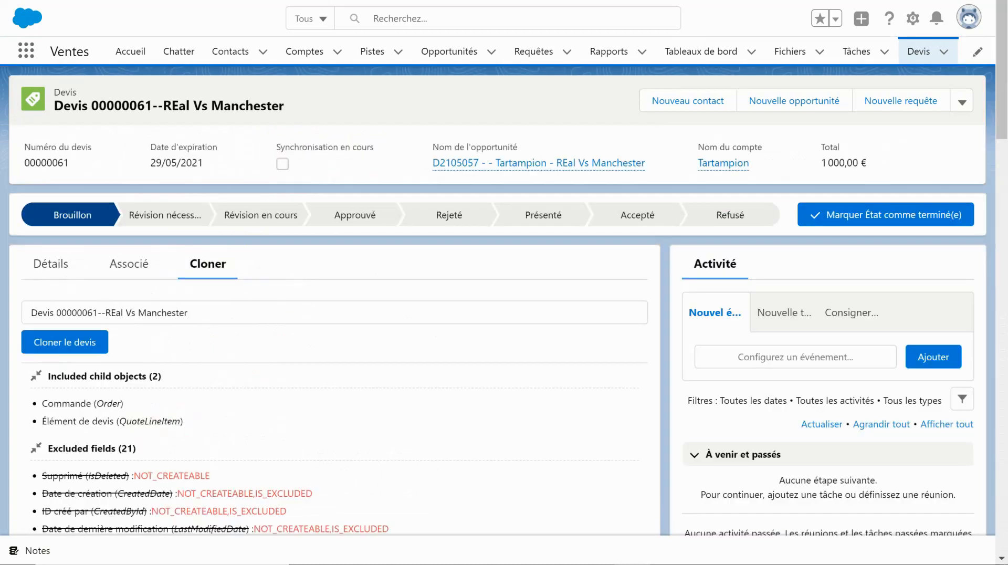
- Collapse the child object, excluded field and included field lists, and clone the quote
{"action": "left_click", "coordinate": [36, 376]}
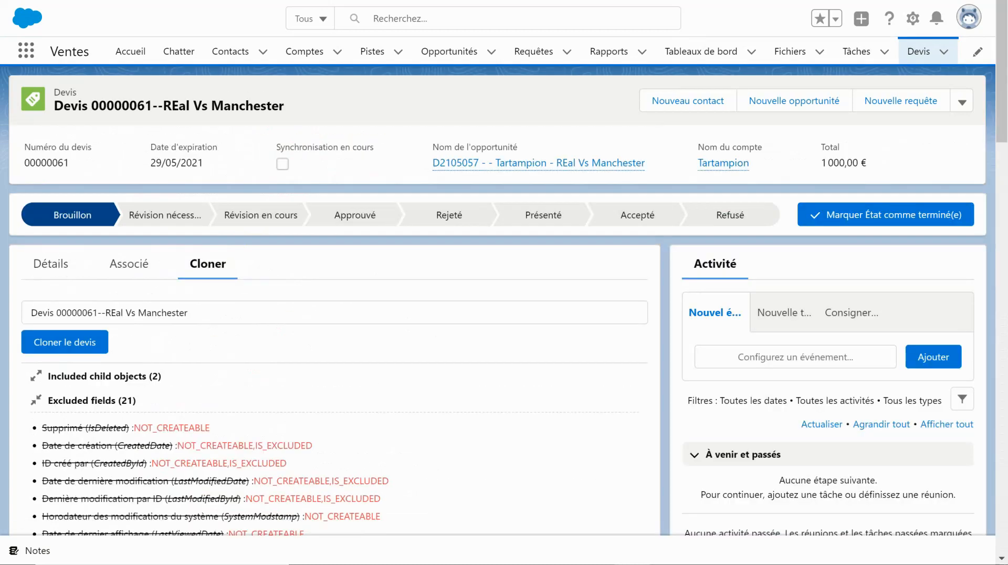
{"action": "left_click", "coordinate": [35, 400]}
{"action": "left_click", "coordinate": [36, 424]}
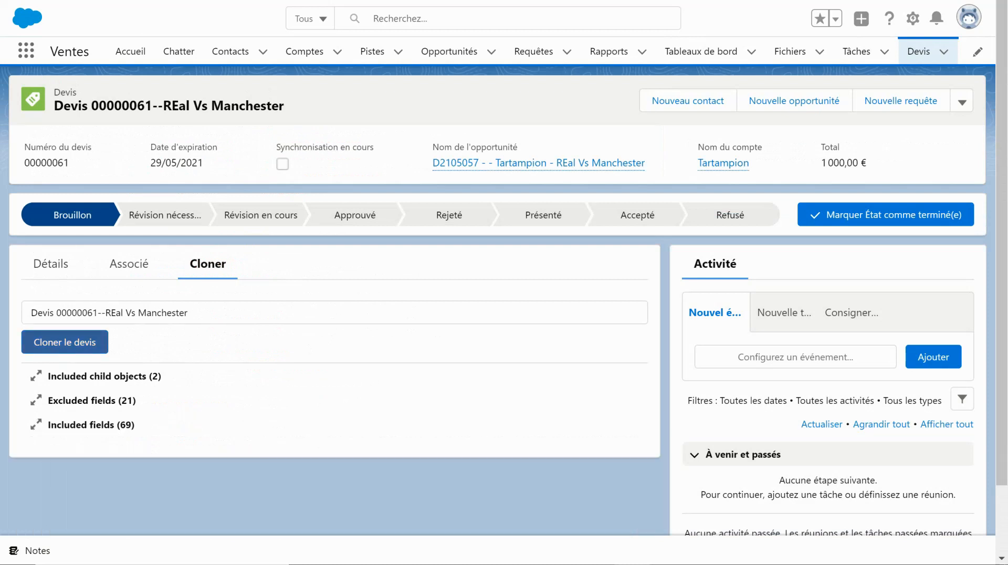
{"action": "left_click", "coordinate": [64, 342]}
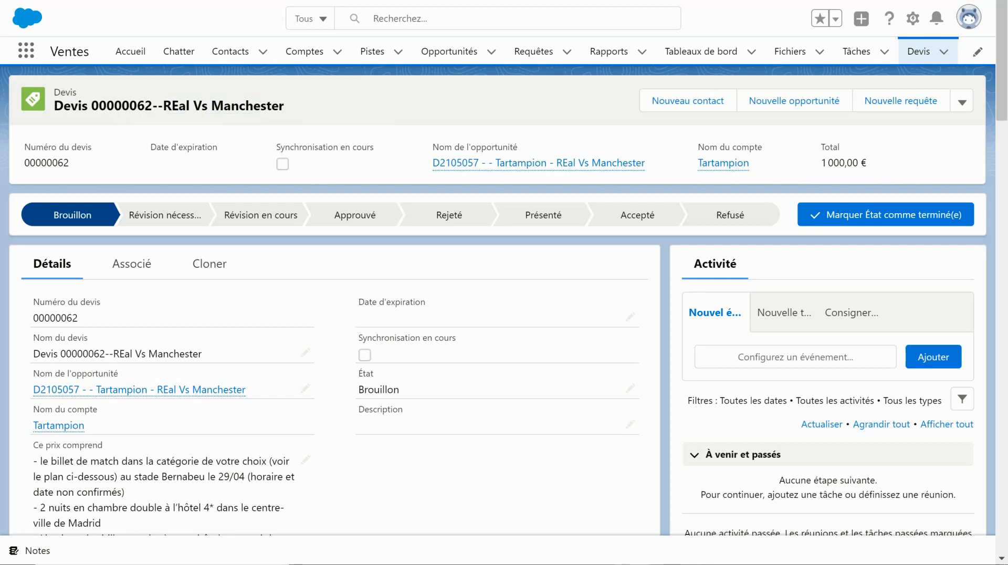
- Set the cloned quote's expiration date to 31/05/2021 and save the record
{"action": "scroll", "coordinate": [315, 352], "scroll_direction": "down", "scroll_amount": 2}
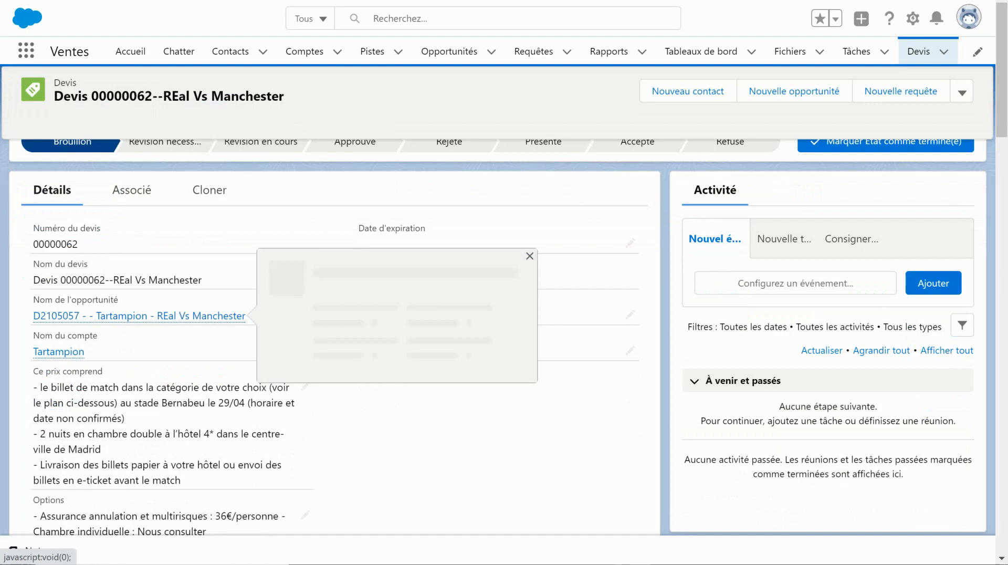
{"action": "scroll", "coordinate": [210, 315], "scroll_direction": "up", "scroll_amount": 2}
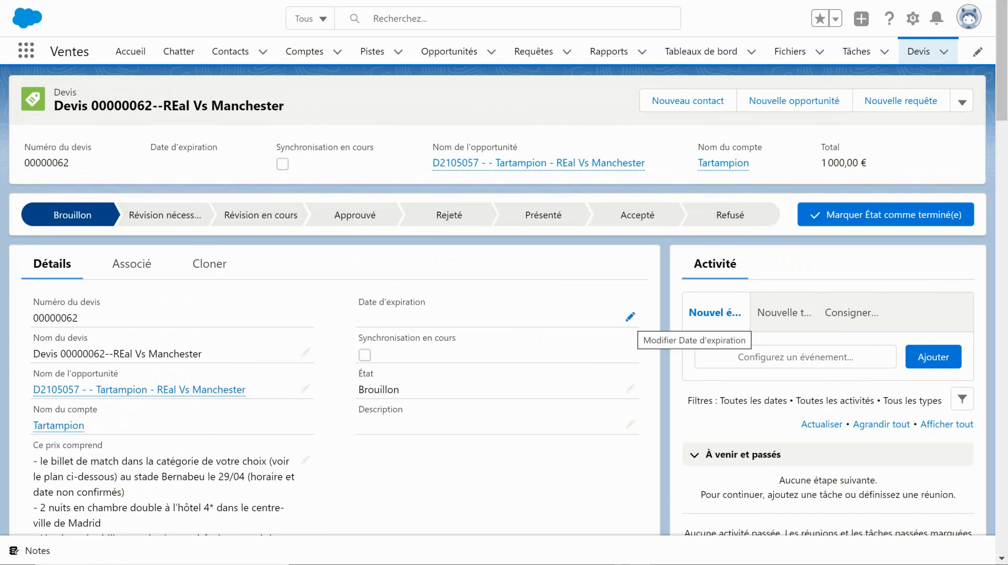
{"action": "left_click", "coordinate": [630, 316]}
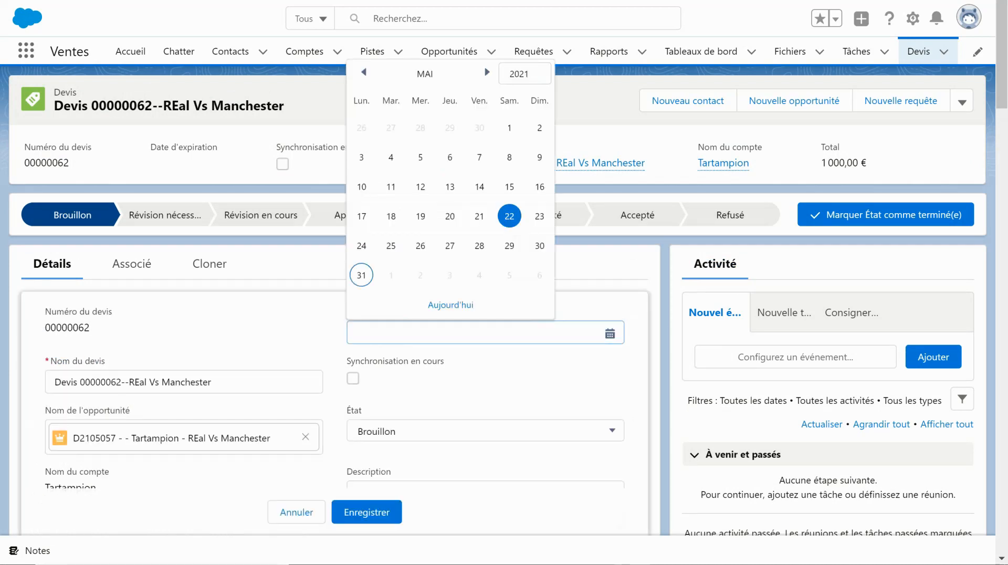
{"action": "left_click", "coordinate": [361, 275]}
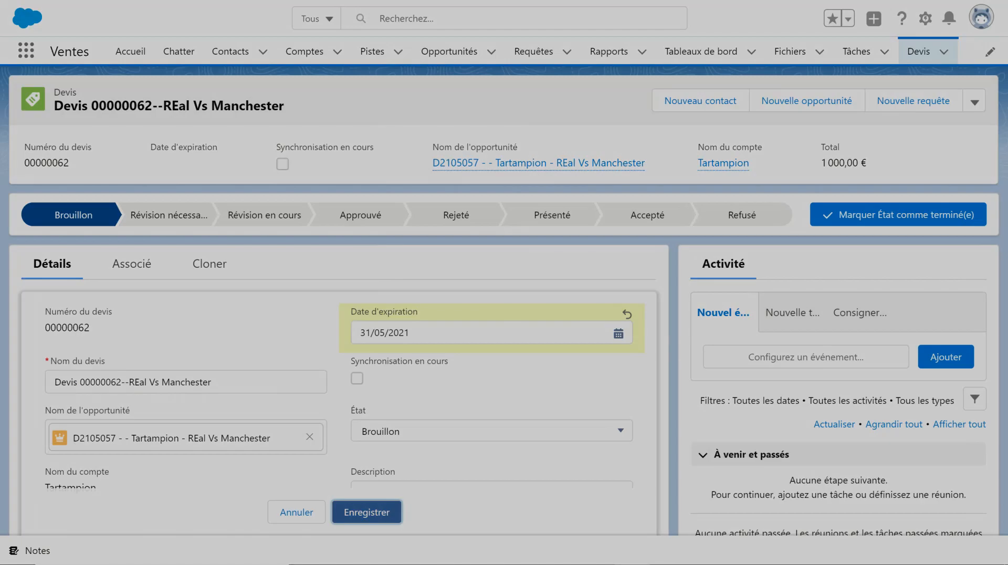
- Read through the cloned quote's details, from the stadium plan and travel conditions to the totals, and return to the record's header
{"action": "scroll", "coordinate": [236, 349], "scroll_direction": "down", "scroll_amount": 4}
{"action": "scroll", "coordinate": [336, 326], "scroll_direction": "down", "scroll_amount": 10}
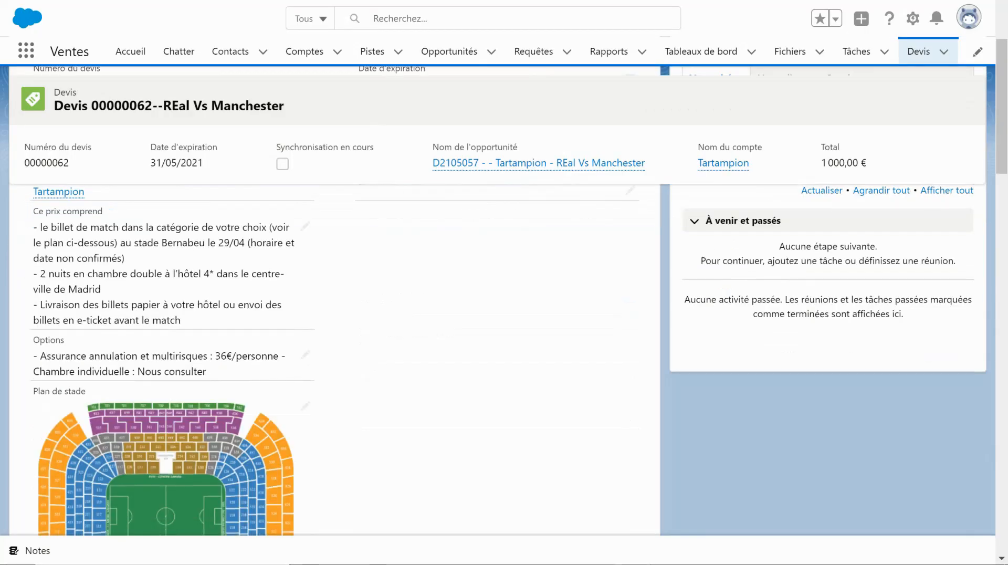
{"action": "scroll", "coordinate": [62, 458], "scroll_direction": "down", "scroll_amount": 8}
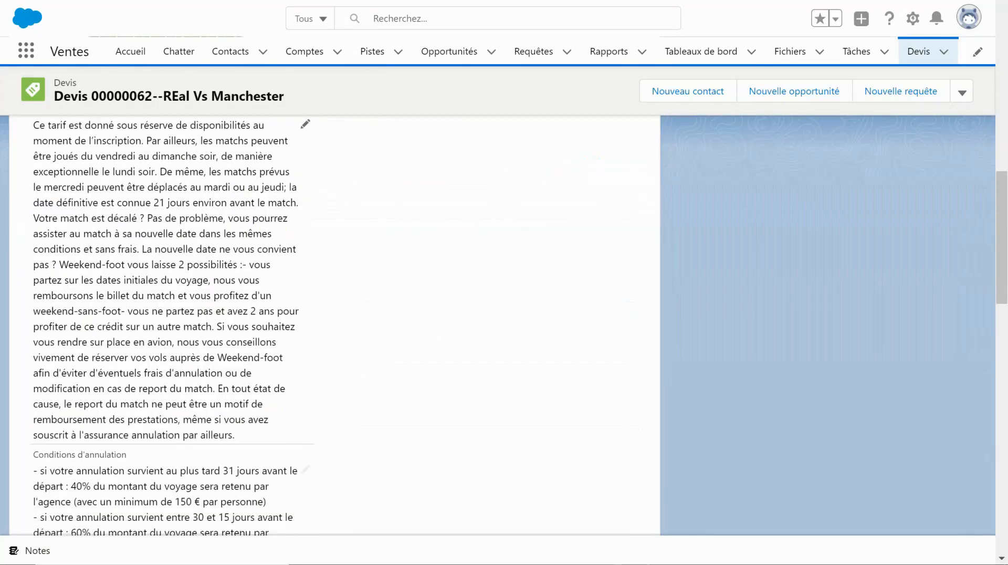
{"action": "scroll", "coordinate": [62, 458], "scroll_direction": "down", "scroll_amount": 12}
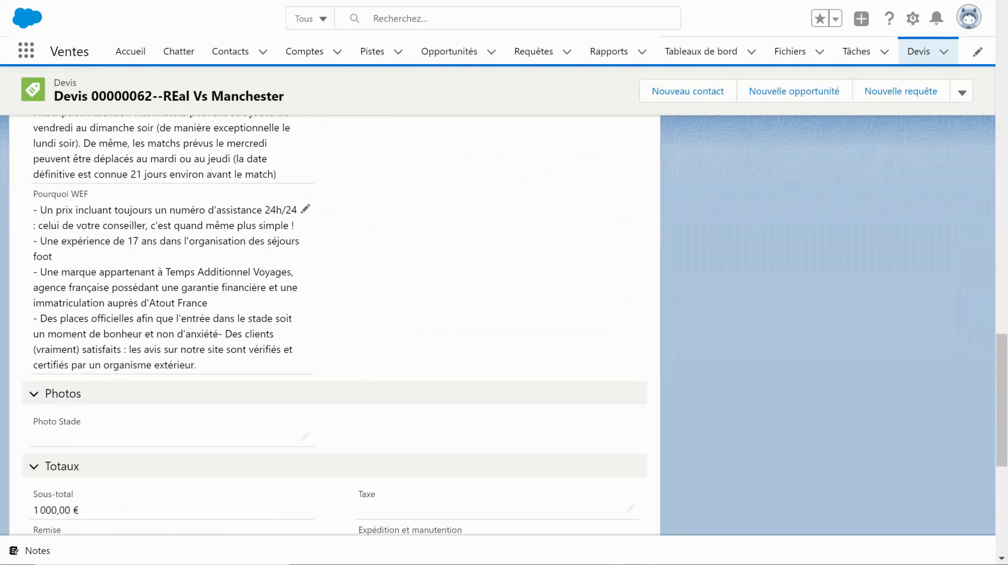
{"action": "scroll", "coordinate": [62, 458], "scroll_direction": "up", "scroll_amount": 20}
{"action": "scroll", "coordinate": [172, 326], "scroll_direction": "up", "scroll_amount": 7}
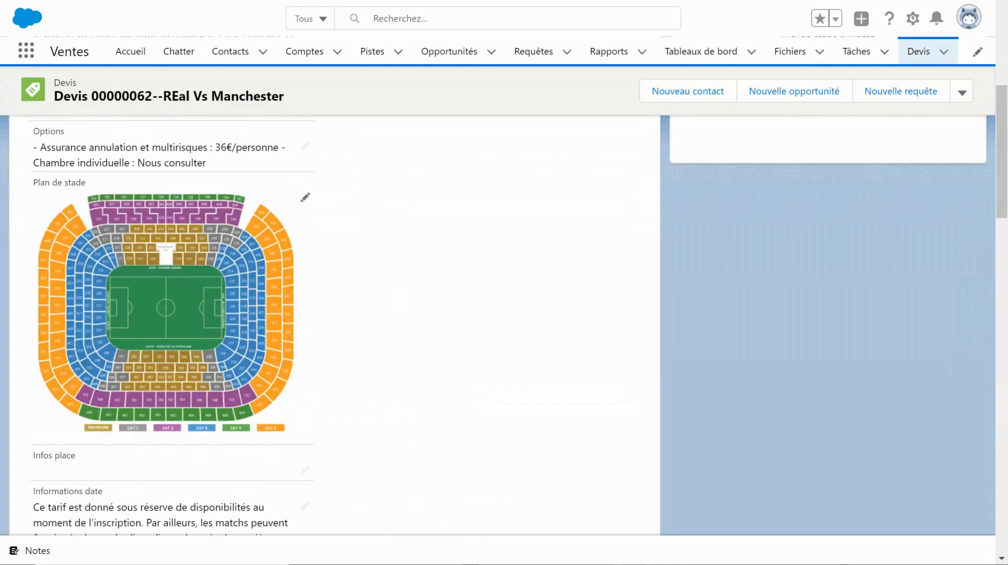
{"action": "scroll", "coordinate": [132, 266], "scroll_direction": "up", "scroll_amount": 9}
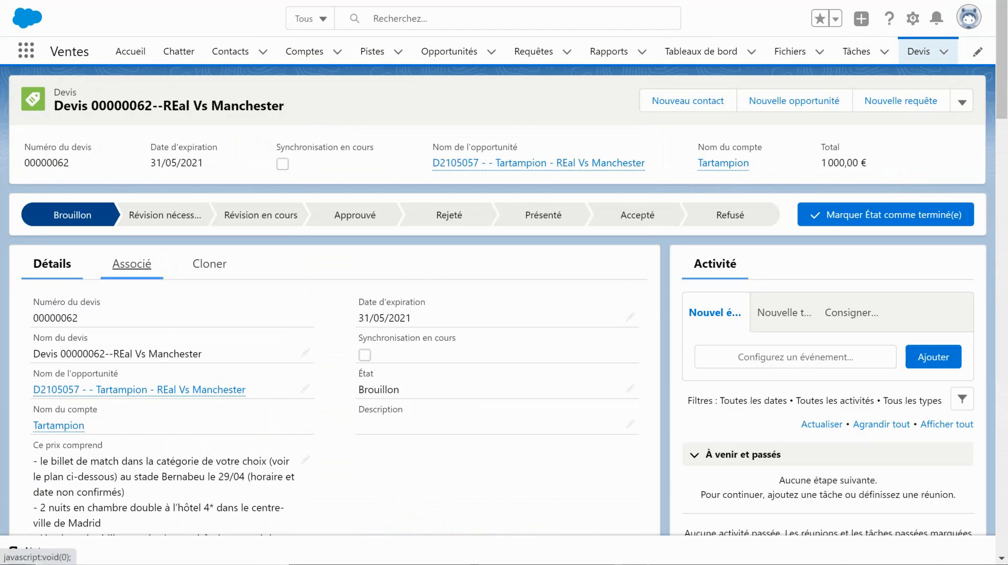
- Examine the cloned quote's related REAL MADRID Vs MANCHESTER CITY line item and open the full list of quote line items
{"action": "left_click", "coordinate": [132, 264]}
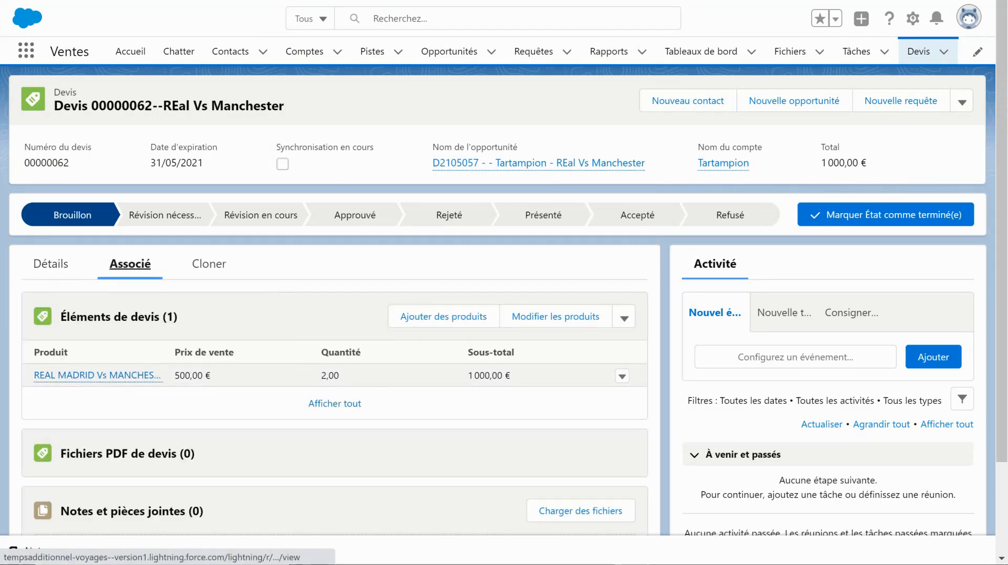
{"action": "mouse_move", "coordinate": [97, 375]}
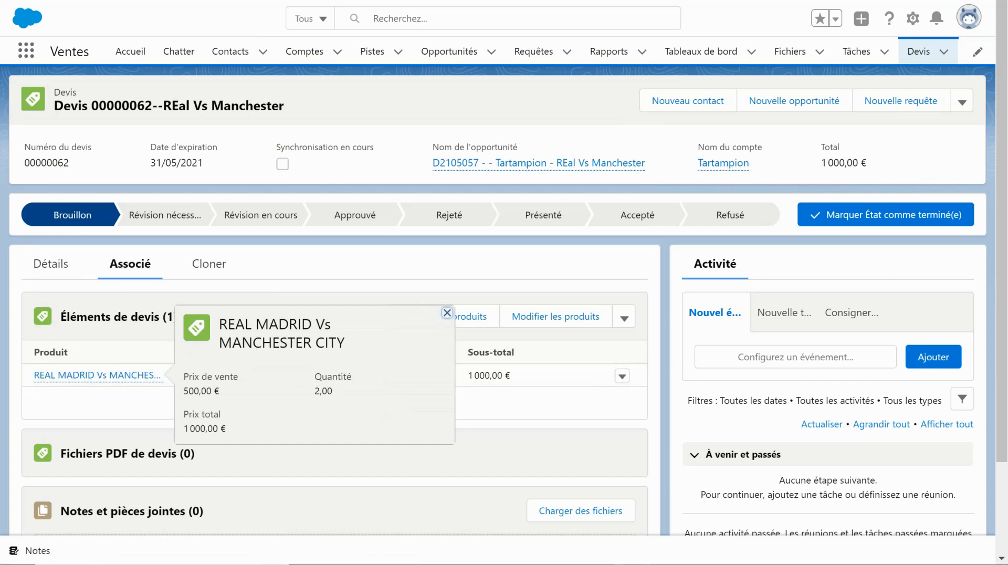
{"action": "left_click", "coordinate": [113, 317]}
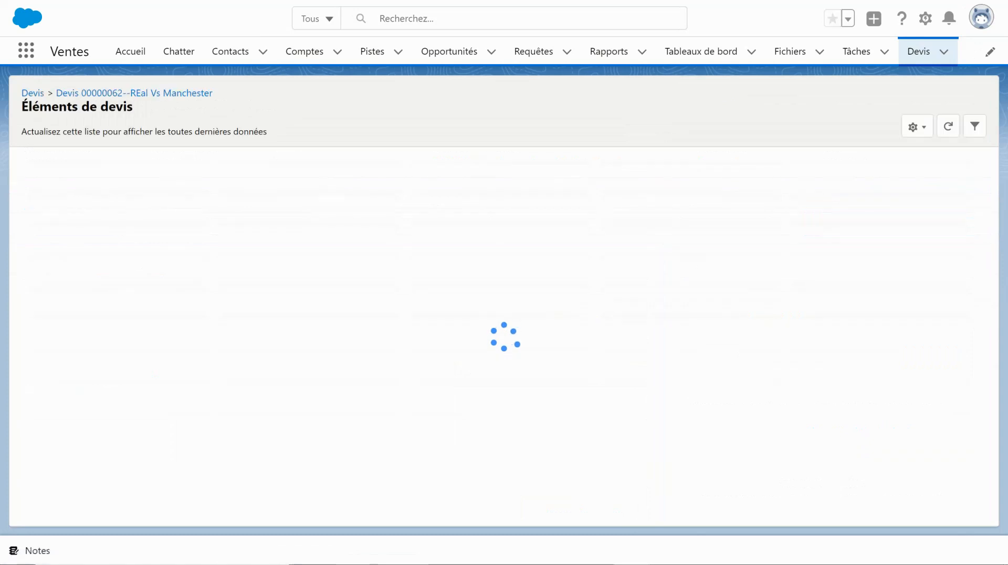
- Reopen the quote expiring 31/05/2021 from the recently viewed quotes and clone it
{"action": "left_click", "coordinate": [944, 52]}
{"action": "left_click", "coordinate": [919, 52]}
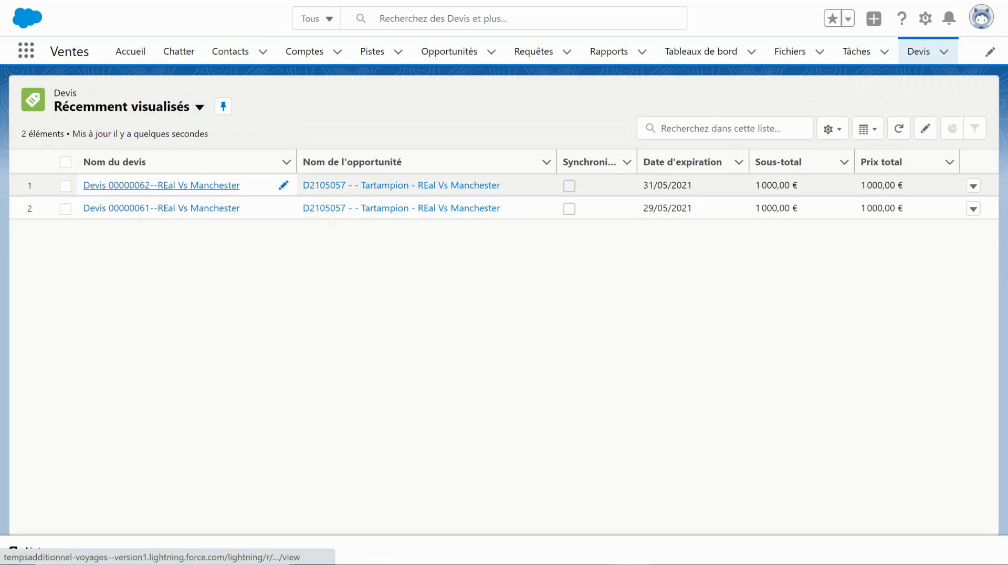
{"action": "left_click", "coordinate": [161, 185]}
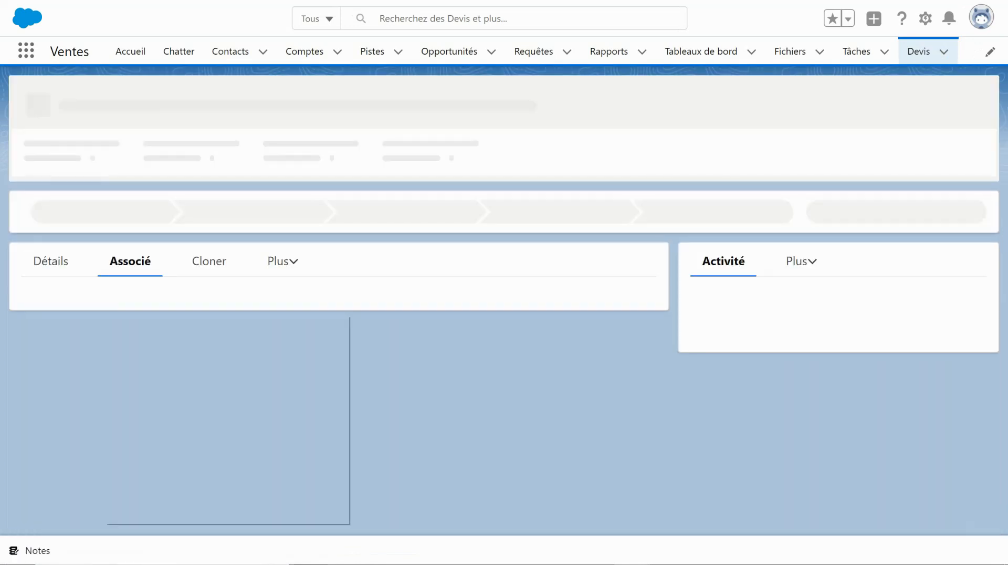
{"action": "right_click", "coordinate": [106, 315]}
{"action": "left_click", "coordinate": [165, 215]}
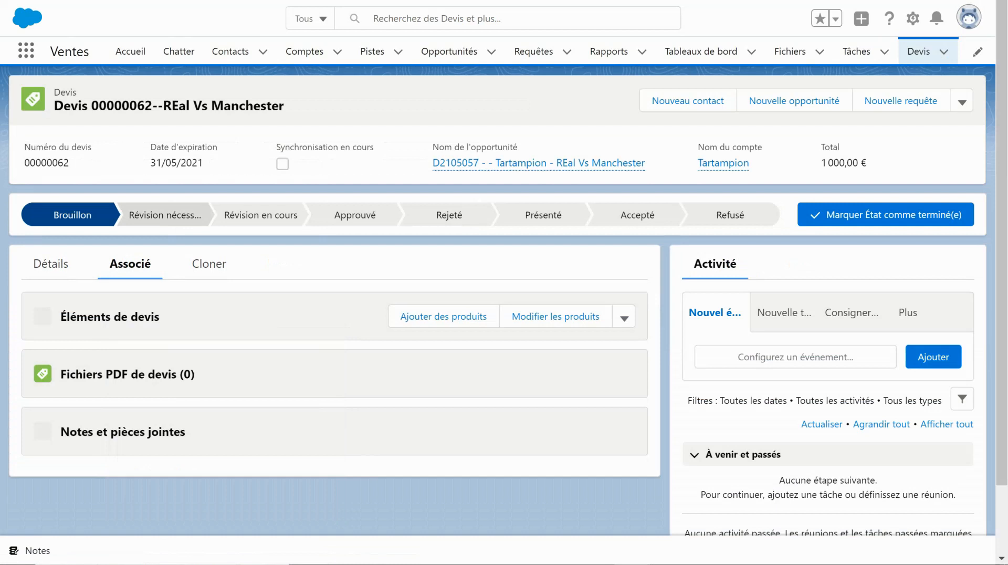
{"action": "left_click", "coordinate": [209, 264]}
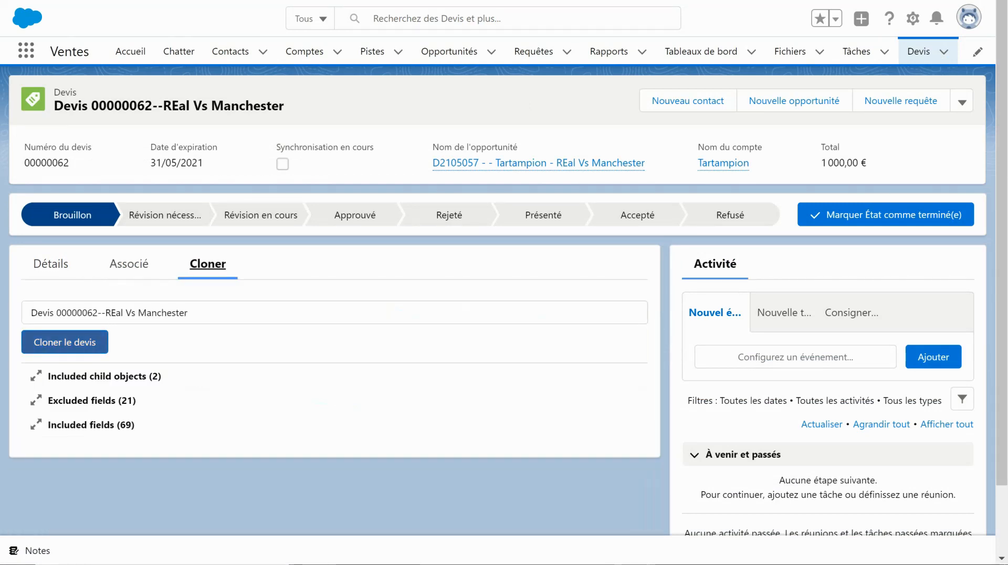
{"action": "left_click", "coordinate": [65, 342]}
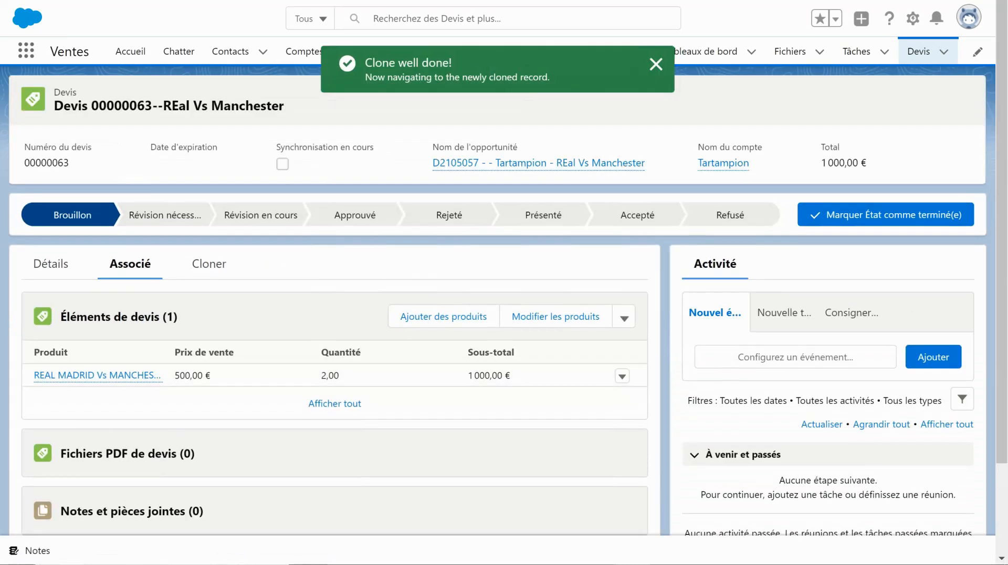
- Review the details of the newly cloned quote, including its price inclusions, options and stadium plan
{"action": "left_click", "coordinate": [51, 264]}
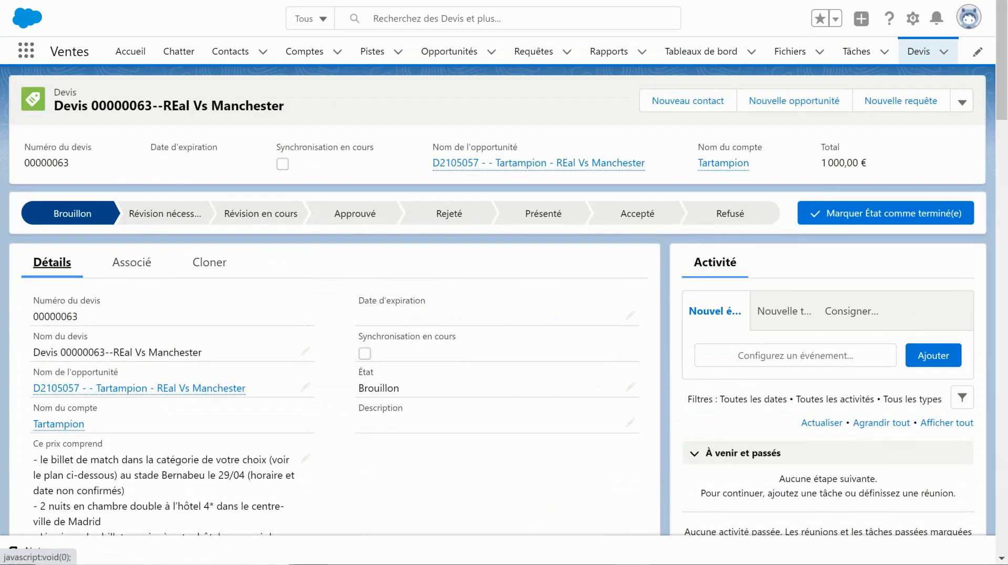
{"action": "scroll", "coordinate": [51, 264], "scroll_direction": "down", "scroll_amount": 6}
{"action": "scroll", "coordinate": [336, 315], "scroll_direction": "down", "scroll_amount": 5}
{"action": "scroll", "coordinate": [337, 315], "scroll_direction": "up", "scroll_amount": 10}
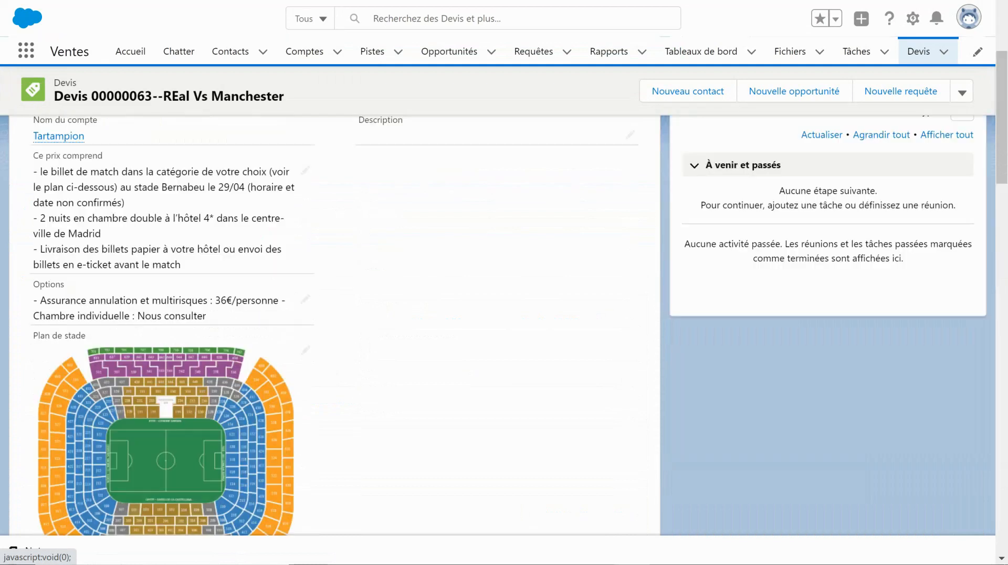